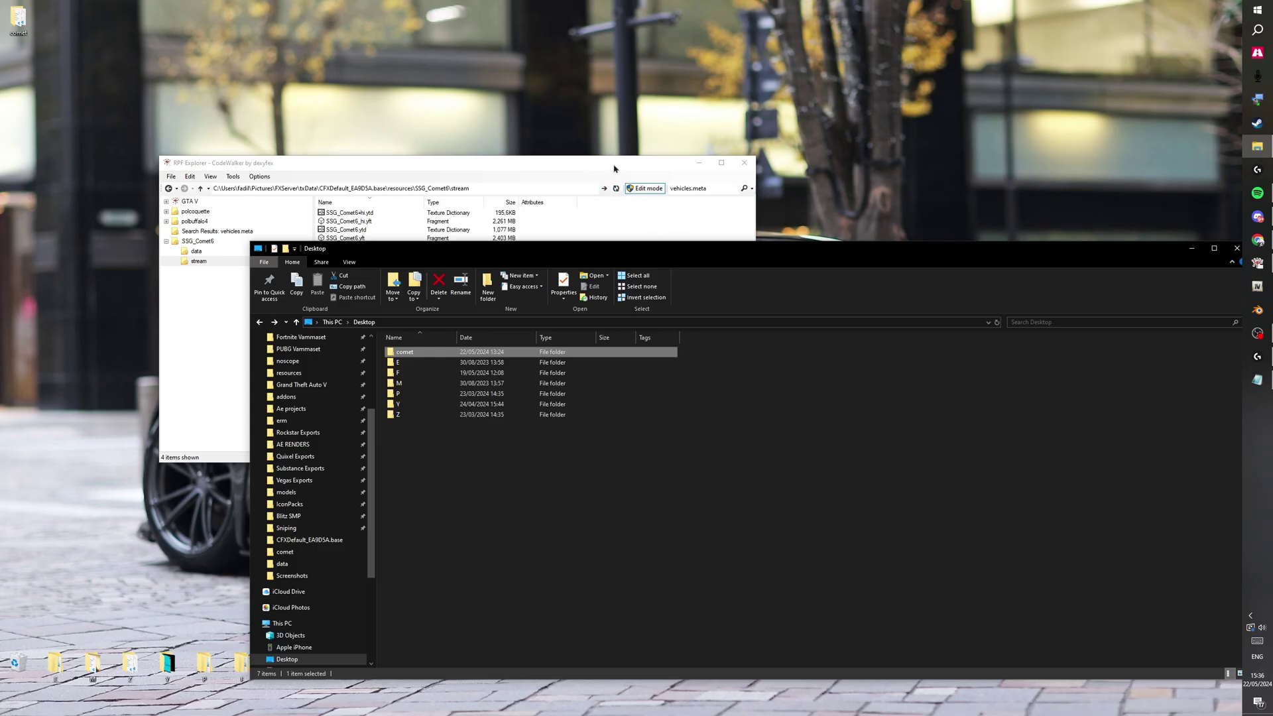
# Export SSG_Comet6_hi.yft and SSG_Comet6.yft as XML to the comet folder on the Desktop.
pyautogui.moveTo(614, 169); pyautogui.dragTo(557, 112)
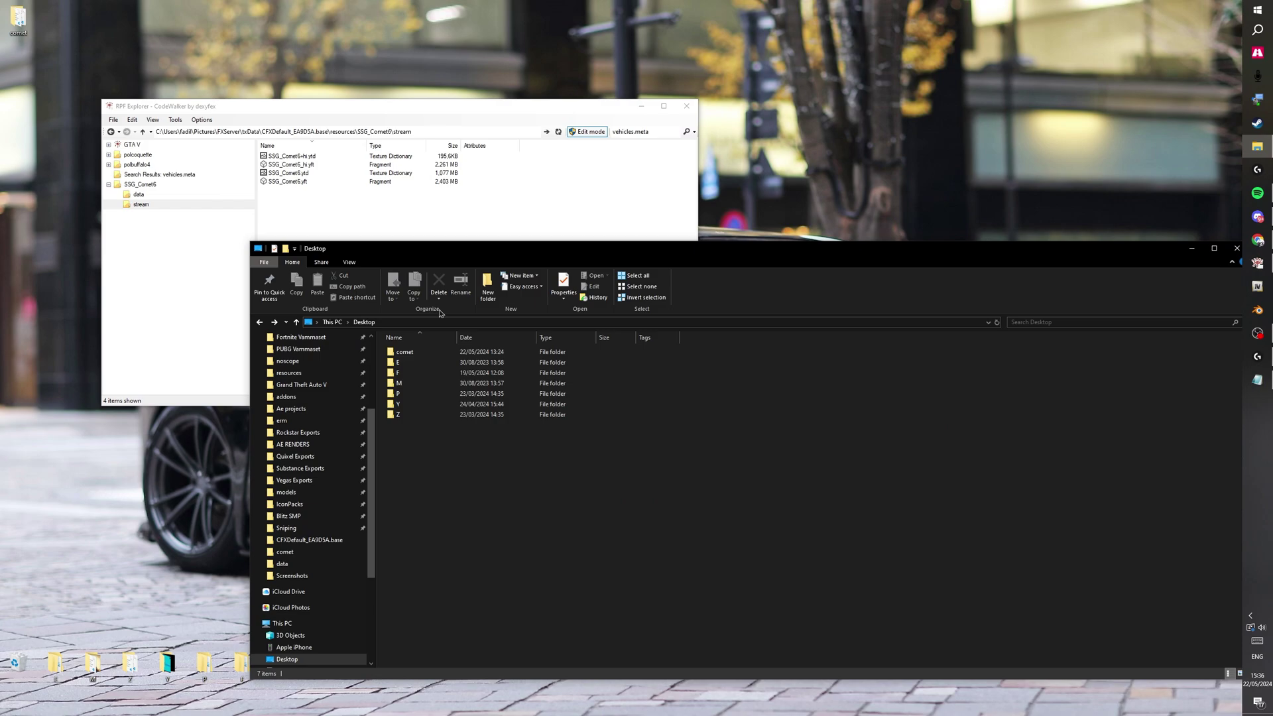
pyautogui.doubleClick(414, 353)
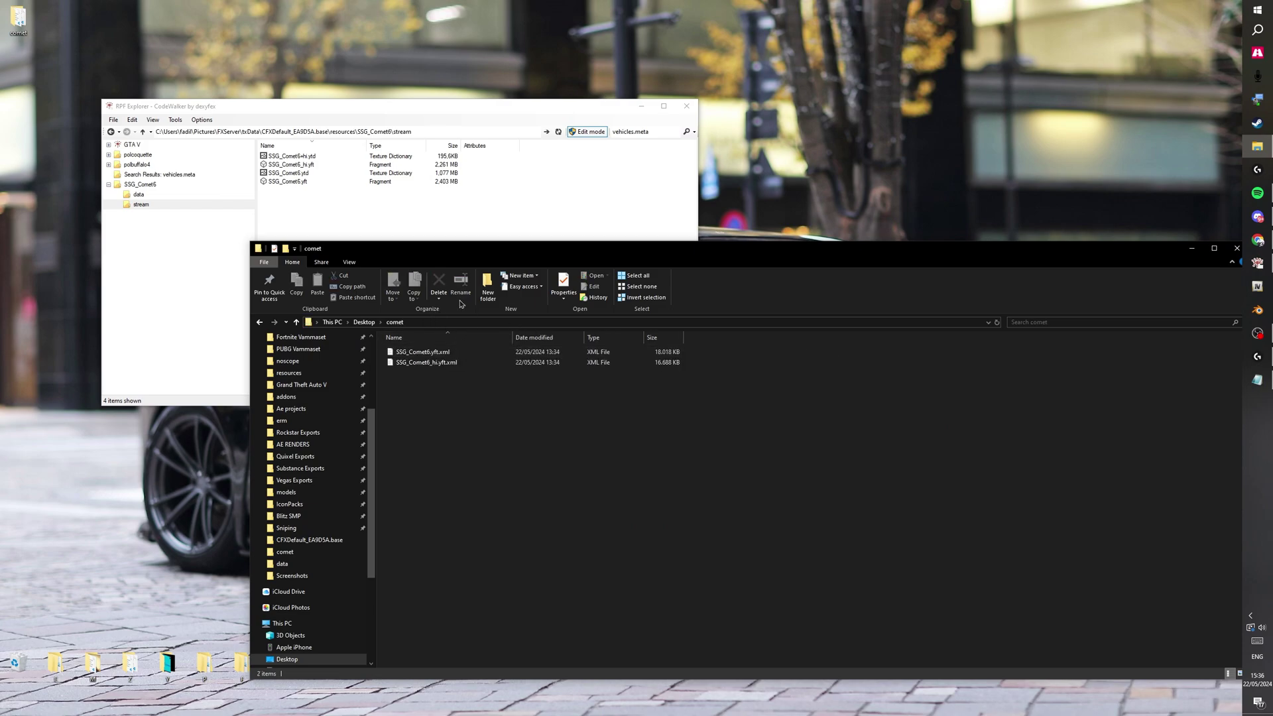
pyautogui.click(328, 181)
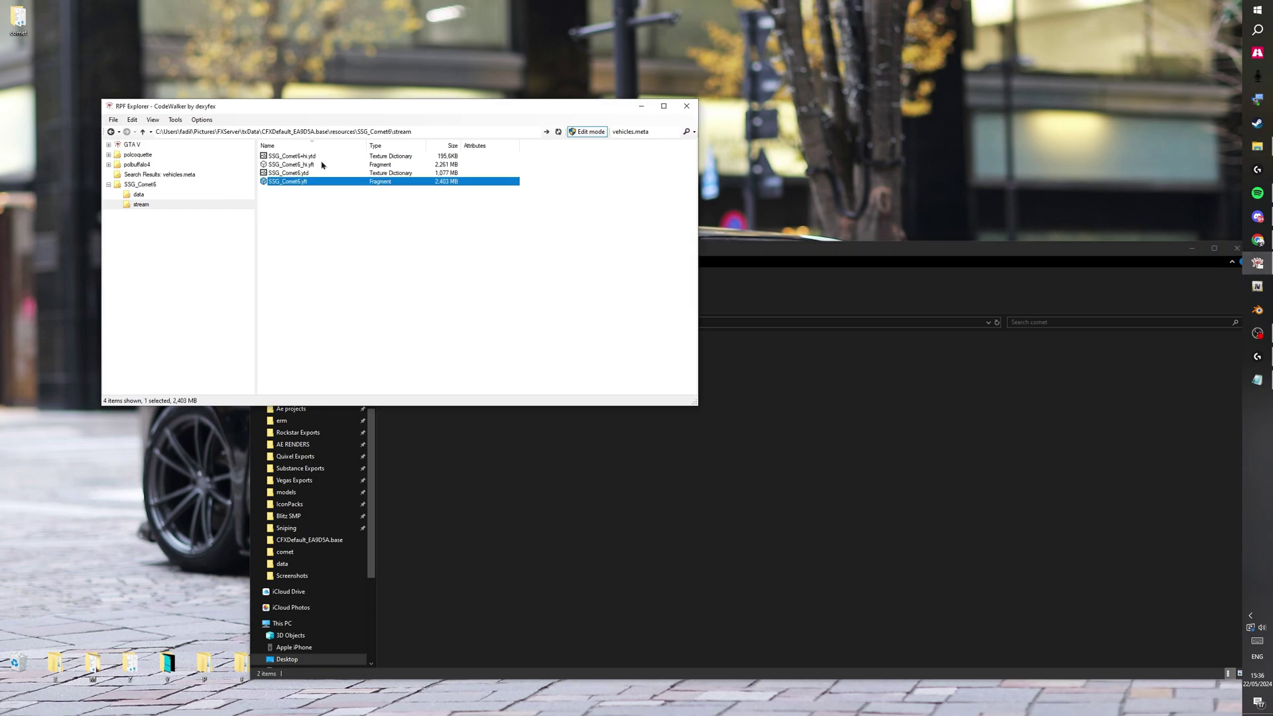
pyautogui.click(325, 165)
pyautogui.keyDown('ctrl'); pyautogui.click(316, 183); pyautogui.keyUp('ctrl')
pyautogui.hotkey('ctrl', 's')
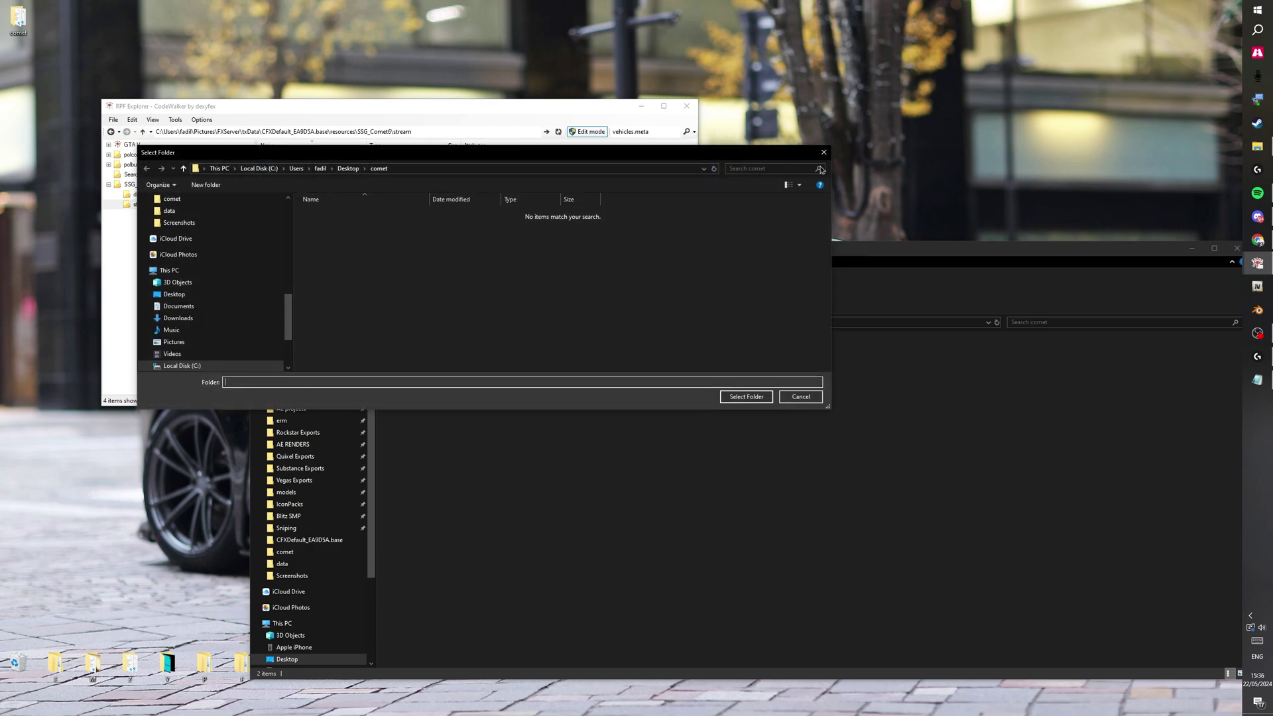
pyautogui.click(752, 396)
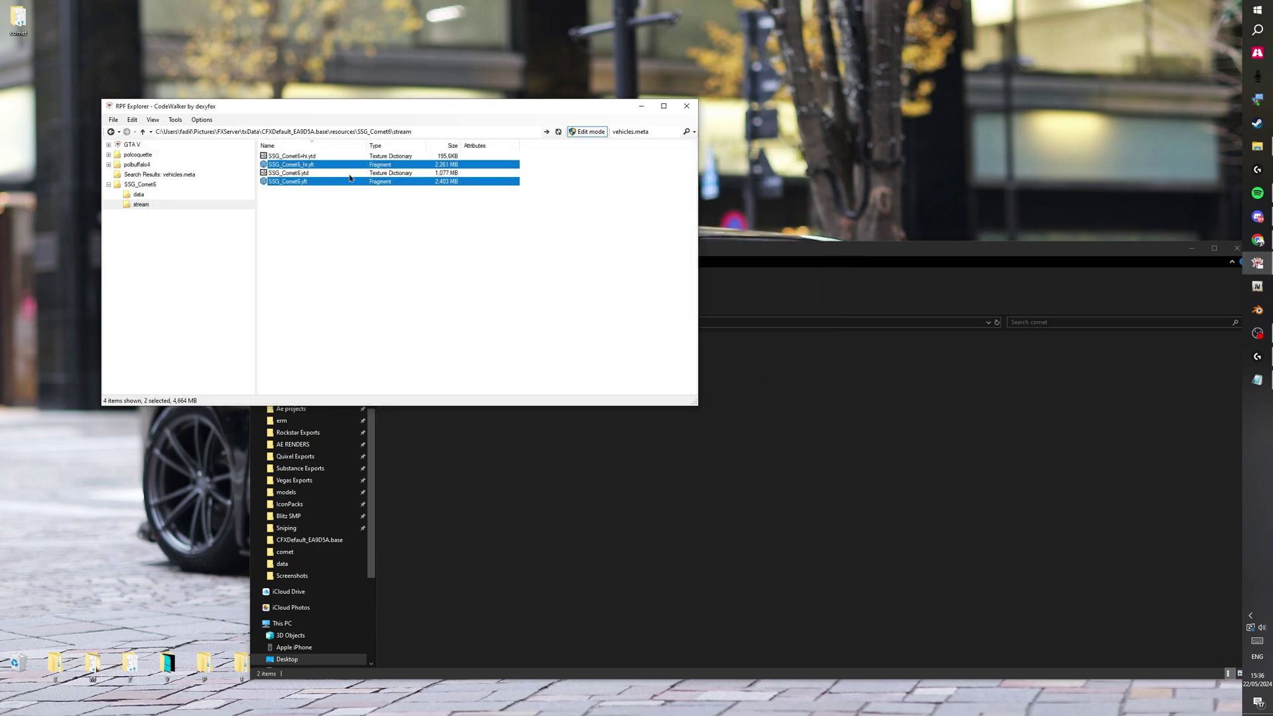
pyautogui.click(332, 173)
pyautogui.press('F2')
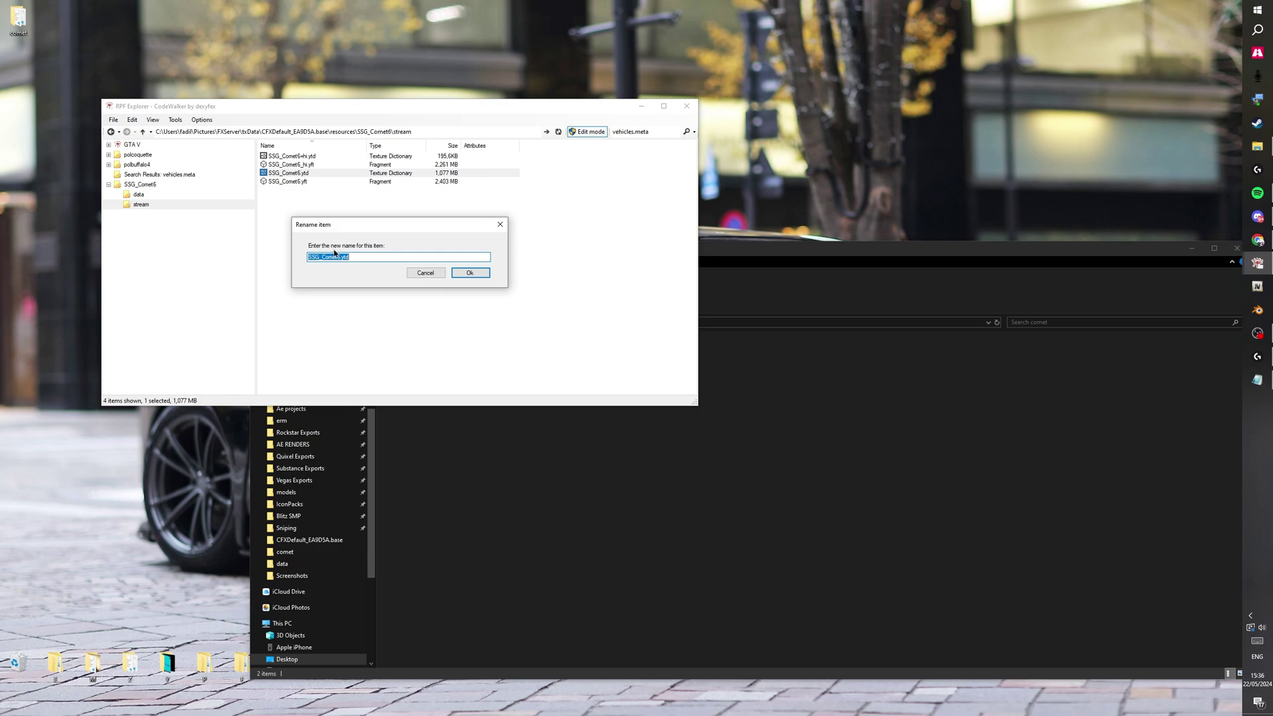
pyautogui.click(499, 226)
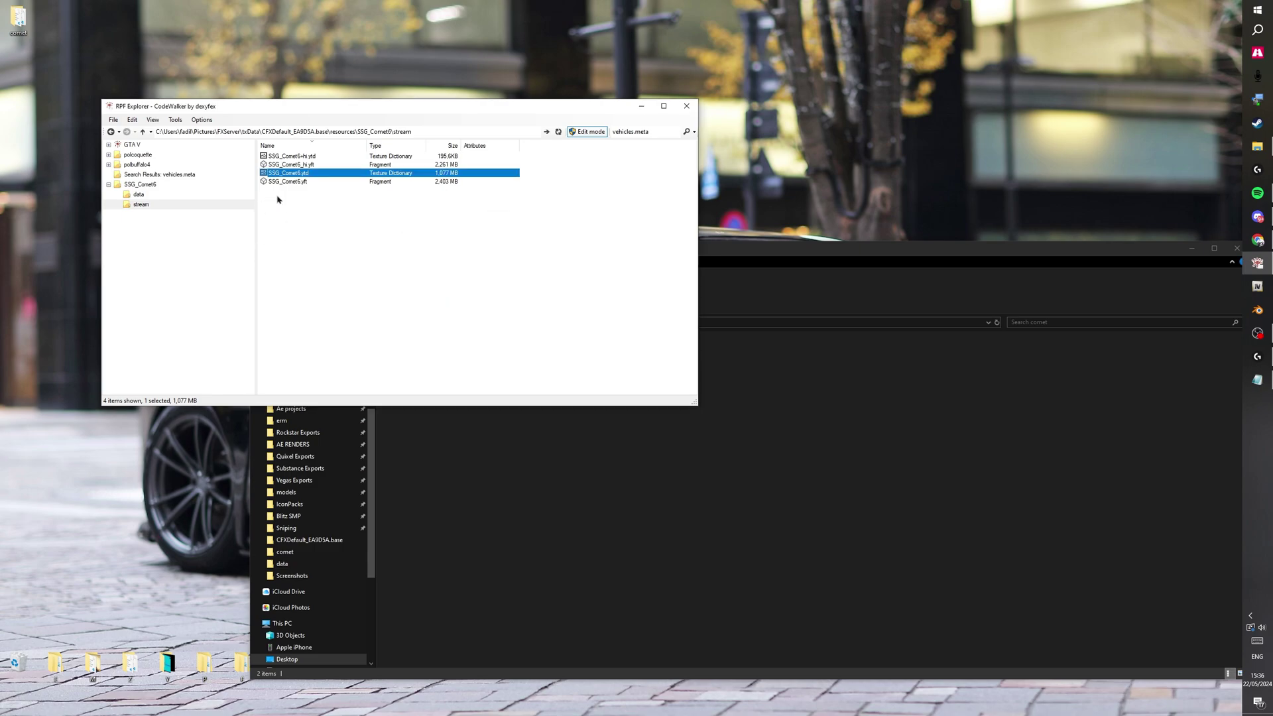
pyautogui.doubleClick(289, 181)
pyautogui.click(514, 102)
pyautogui.press('F2')
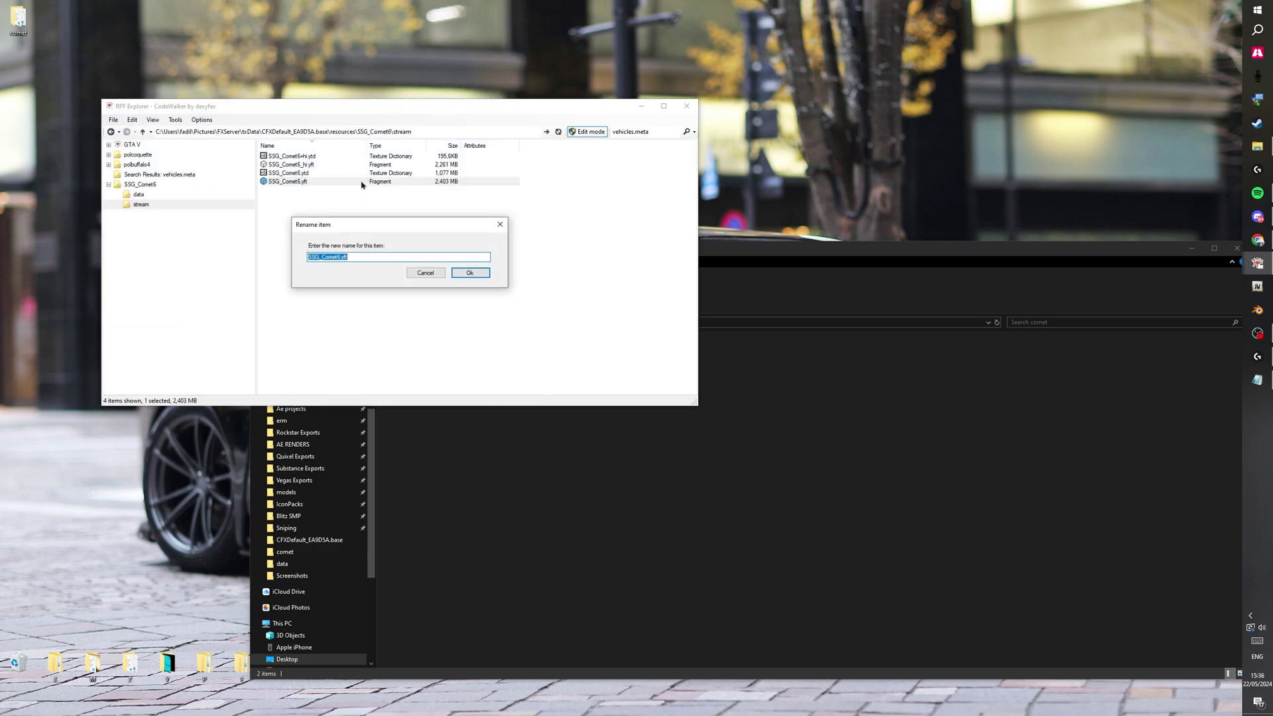
pyautogui.click(425, 272)
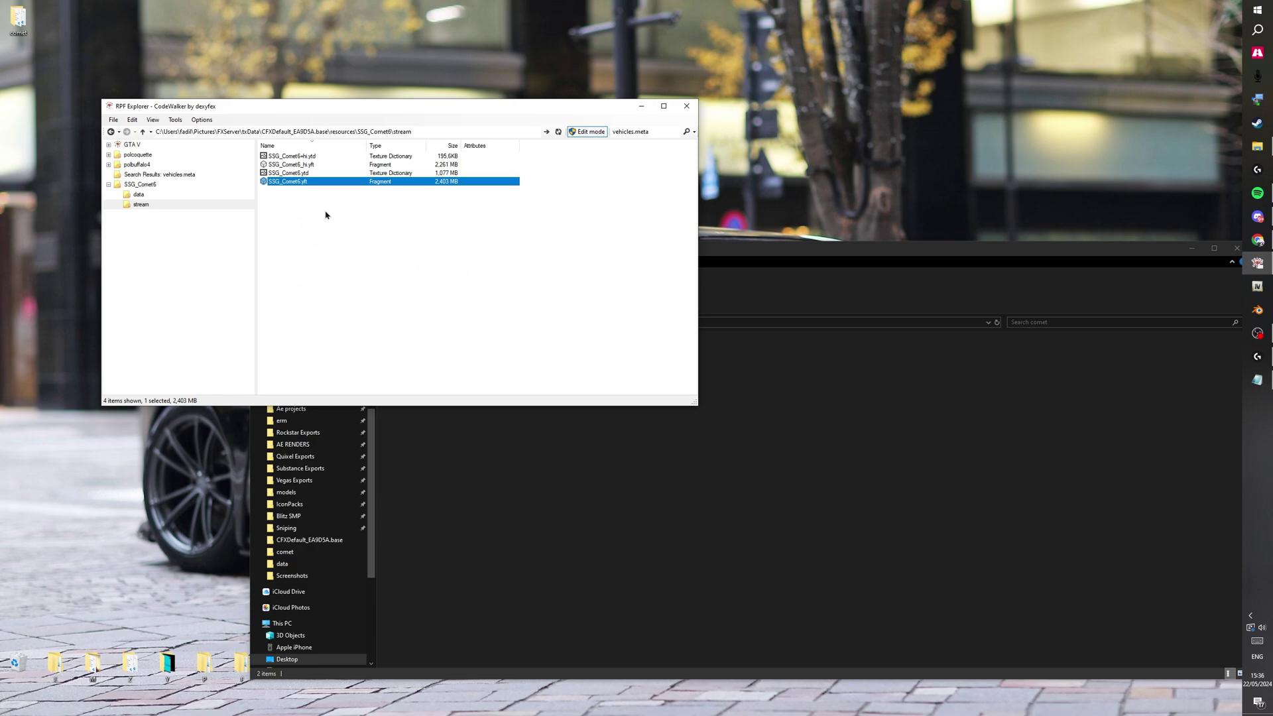
# Open the SSG_Comet6.yft model and start exporting its textures, choosing the comet folder on the Desktop as the location.
pyautogui.doubleClick(288, 181)
pyautogui.click(138, 149)
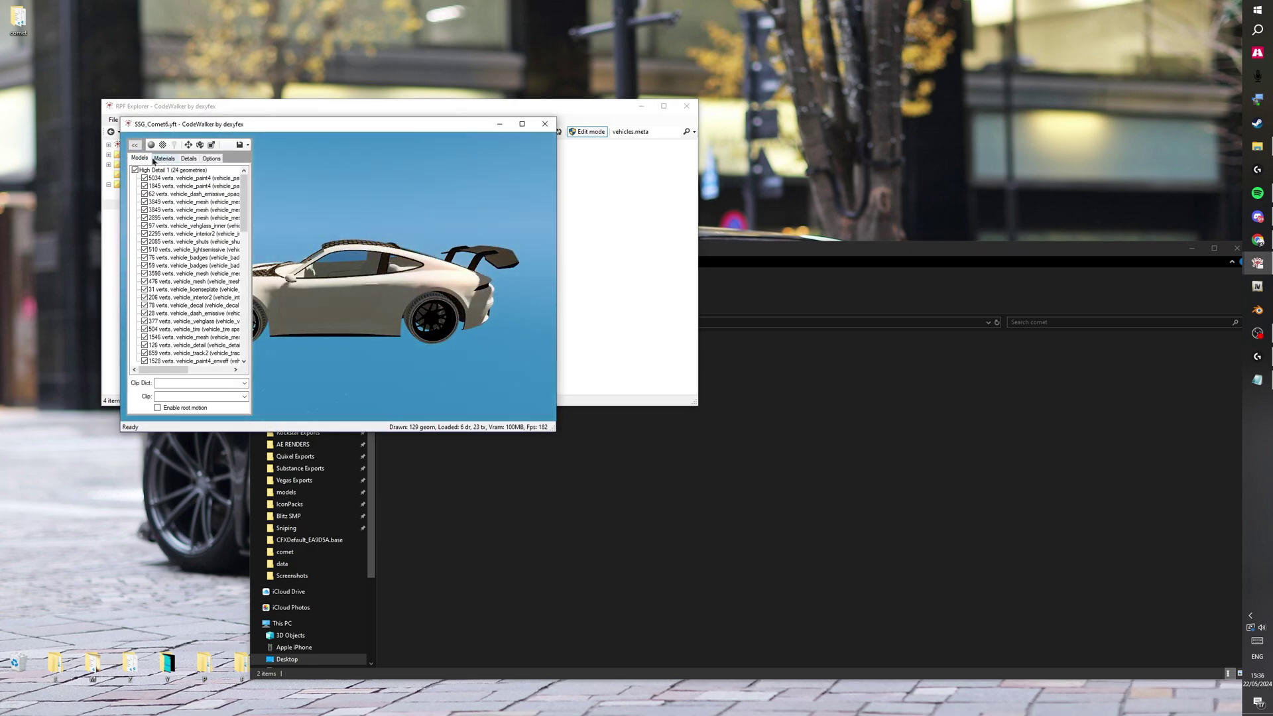
pyautogui.moveTo(228, 124); pyautogui.dragTo(302, 125)
pyautogui.click(236, 160)
pyautogui.click(227, 172)
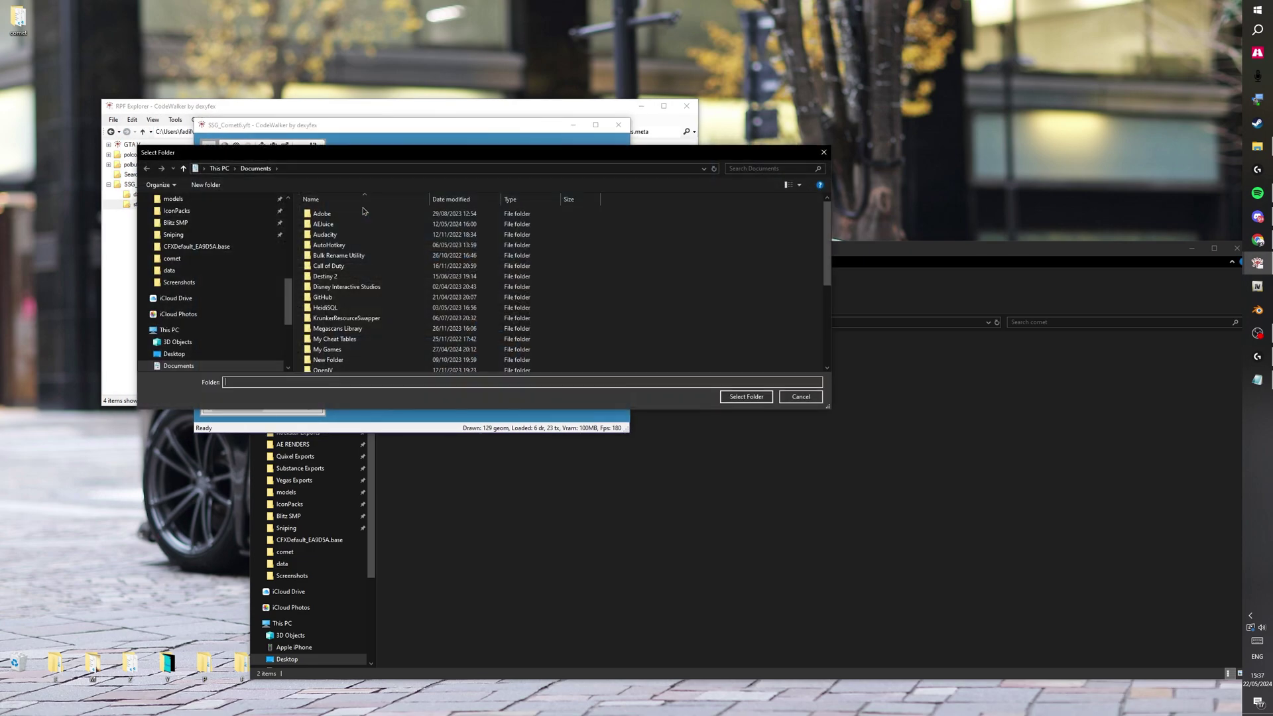
pyautogui.click(173, 218)
pyautogui.doubleClick(323, 213)
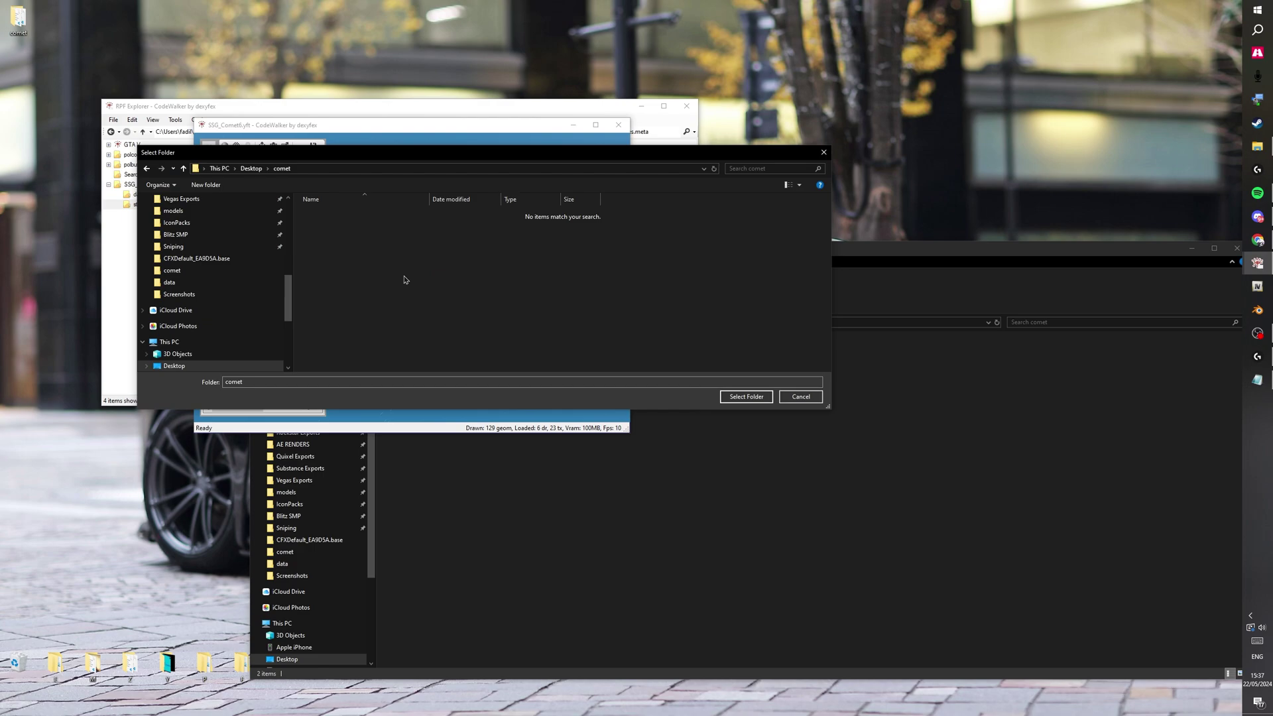
# Create a subfolder named SSG_Comet6 inside the comet folder and export the model's textures into it.
pyautogui.hotkey('ctrl', 'shift', 'n')
pyautogui.press('Return')
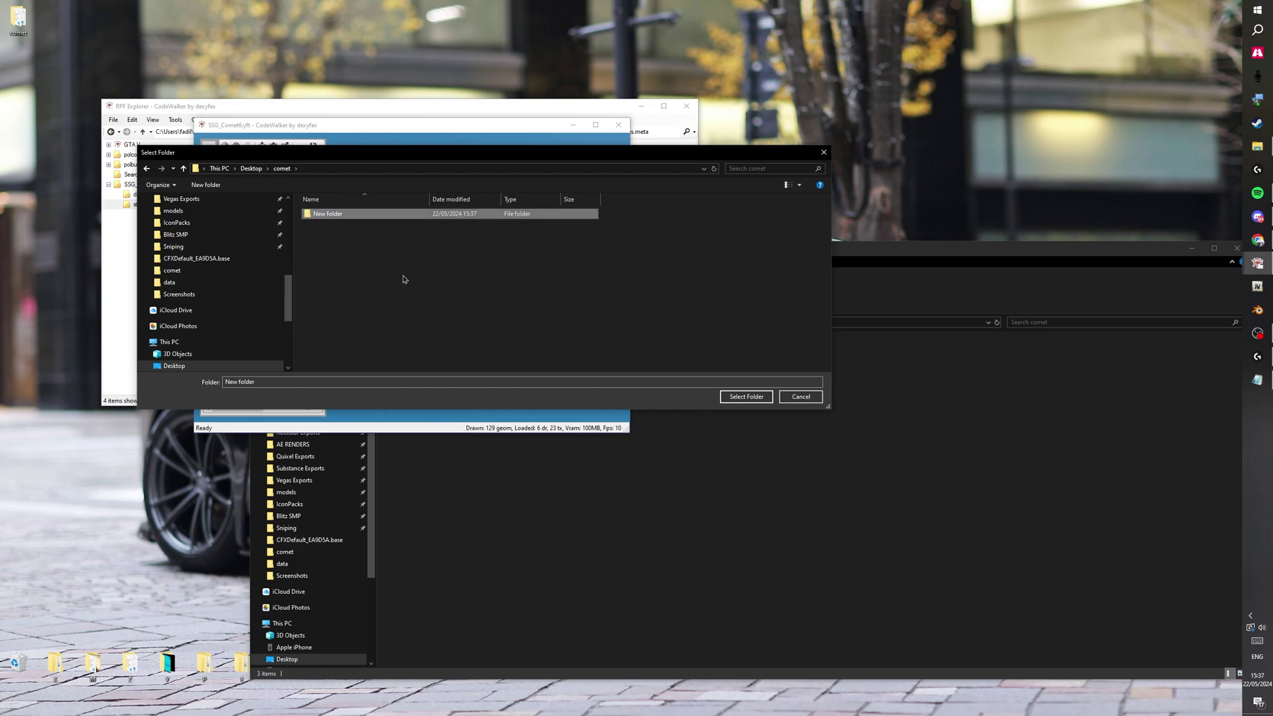
pyautogui.press('F2')
pyautogui.write('SSG_Comet6')
pyautogui.press('Return')
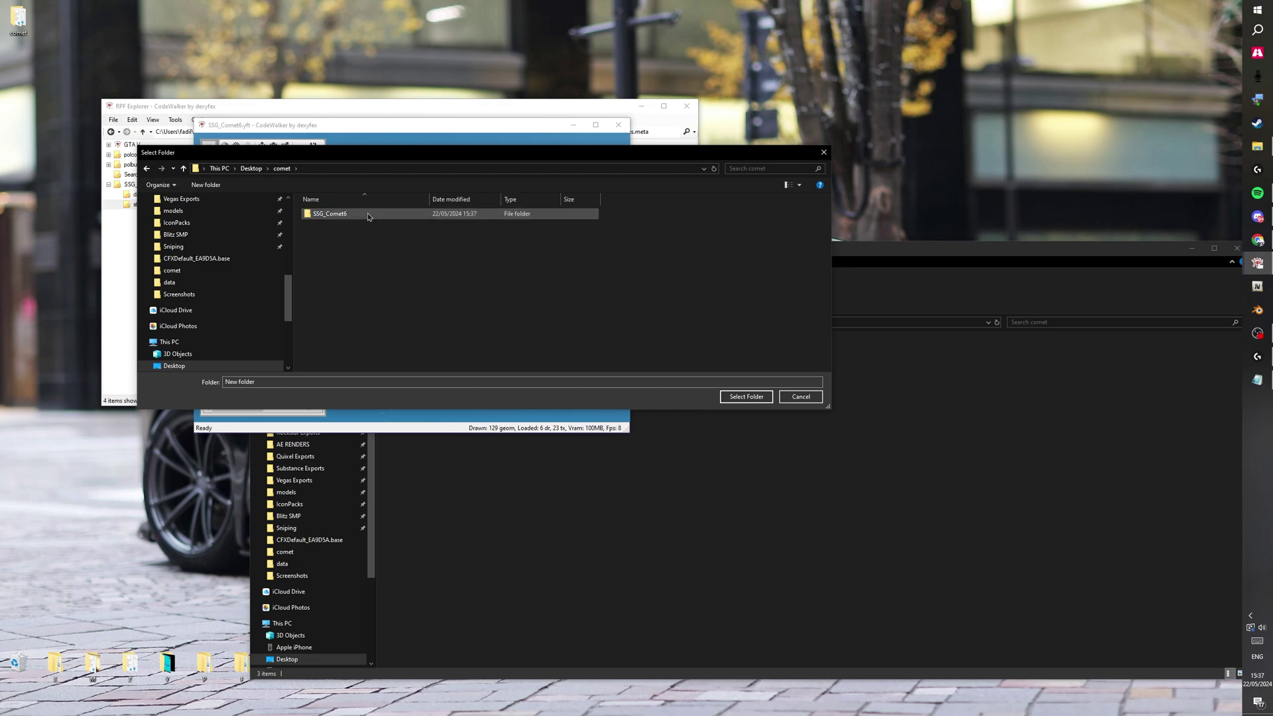
pyautogui.doubleClick(329, 213)
pyautogui.click(746, 397)
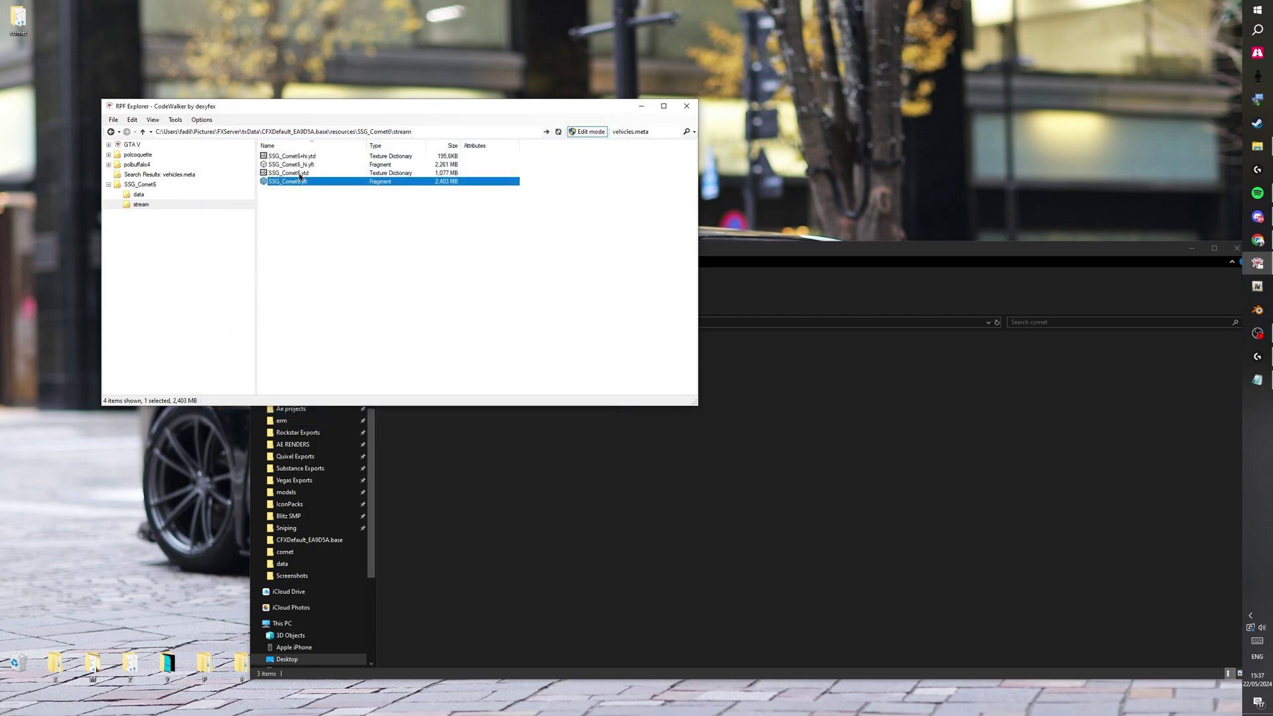
# Open the SSG_Comet6.ytd texture dictionary, examine its texture list and file options, and close it.
pyautogui.doubleClick(301, 174)
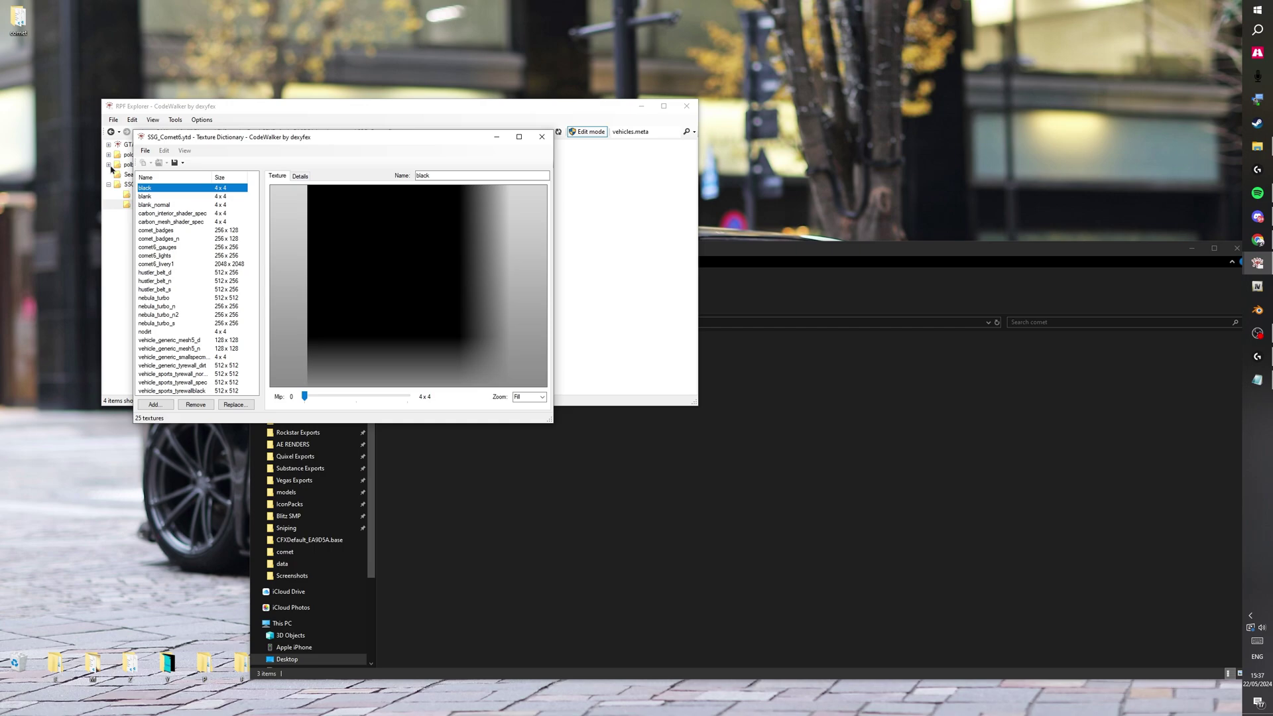
pyautogui.click(144, 151)
pyautogui.click(165, 173)
pyautogui.press('Escape')
pyautogui.click(519, 137)
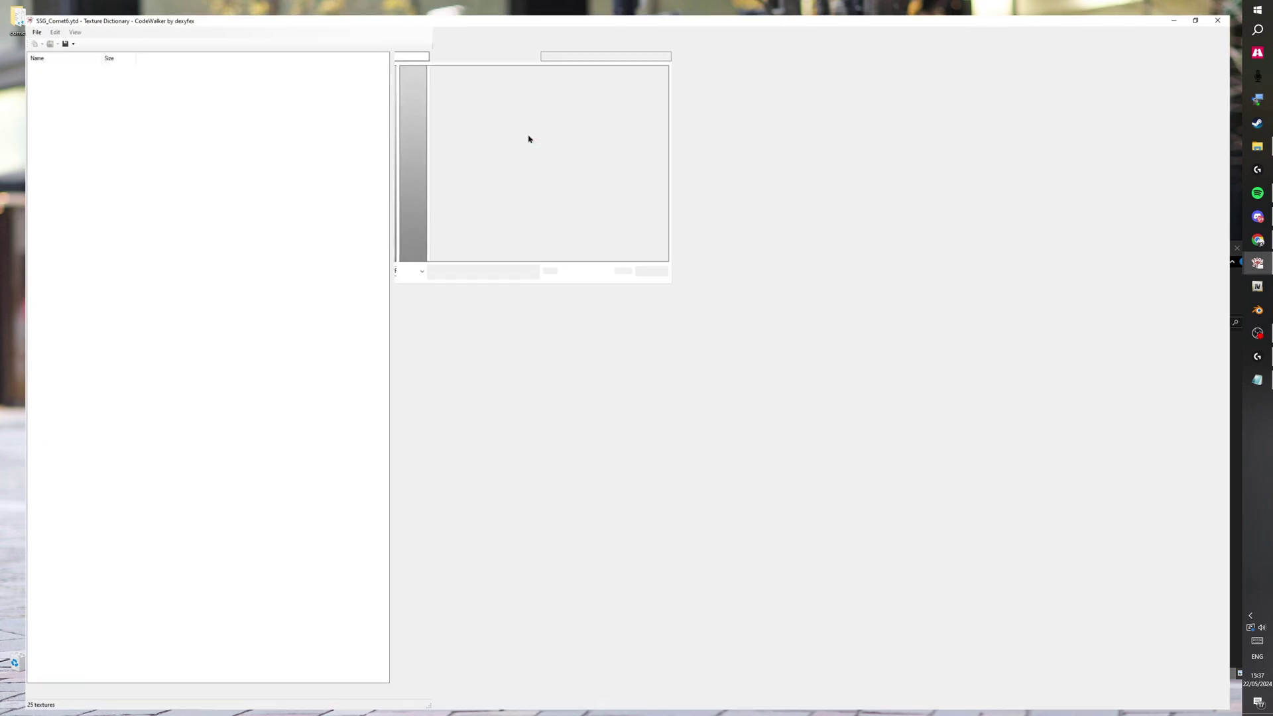
pyautogui.click(1230, 5)
# Open the SSG_Comet6+hi.ytd texture dictionary, examine its file options, and close it.
pyautogui.doubleClick(292, 157)
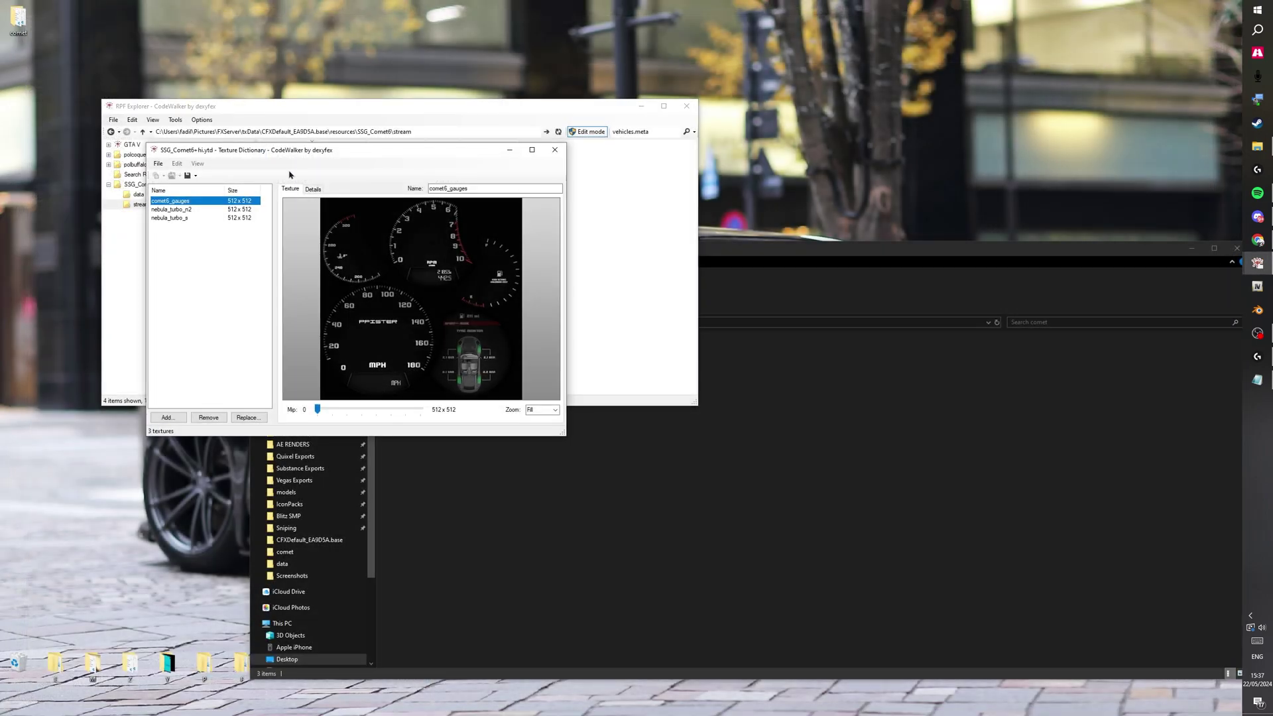
pyautogui.click(158, 164)
pyautogui.click(202, 209)
pyautogui.press('Return')
pyautogui.click(559, 150)
# Switch to Blender and import SSG_Comet6.yft.xml from the Desktop's comet folder as CodeWalker XML.
pyautogui.click(1258, 309)
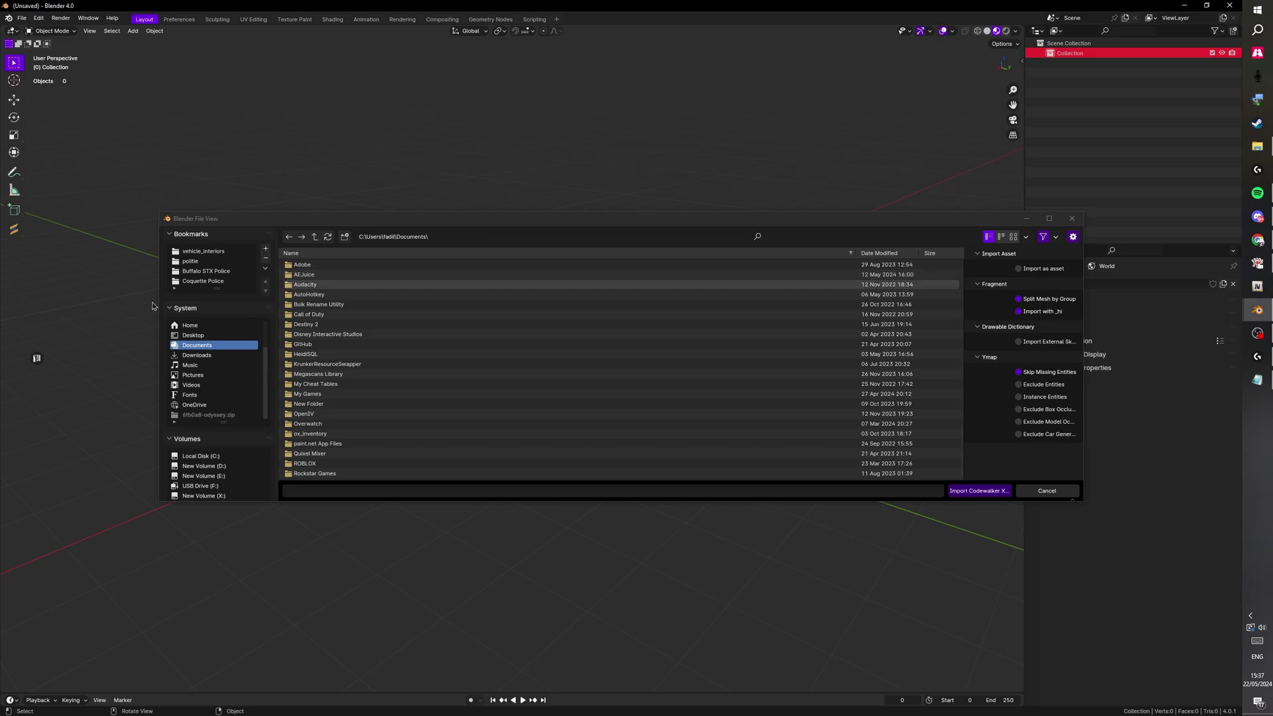
pyautogui.click(193, 335)
pyautogui.doubleClick(465, 265)
pyautogui.click(597, 274)
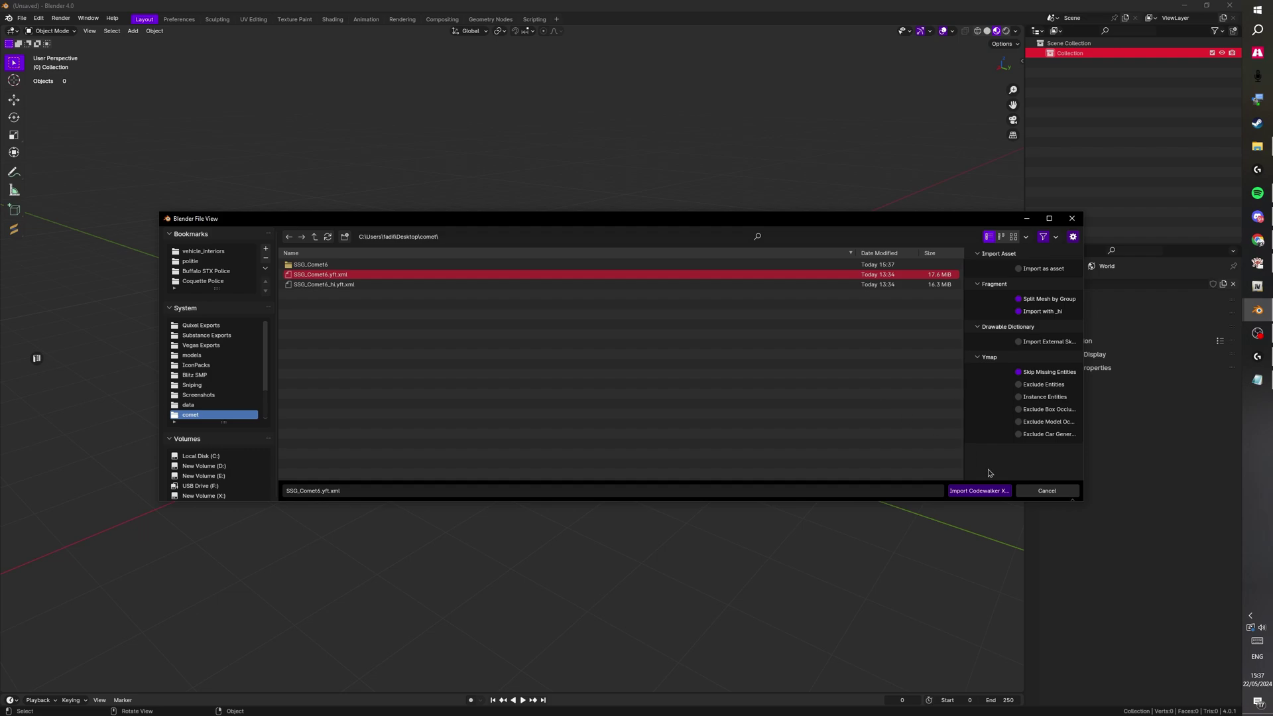
pyautogui.click(968, 493)
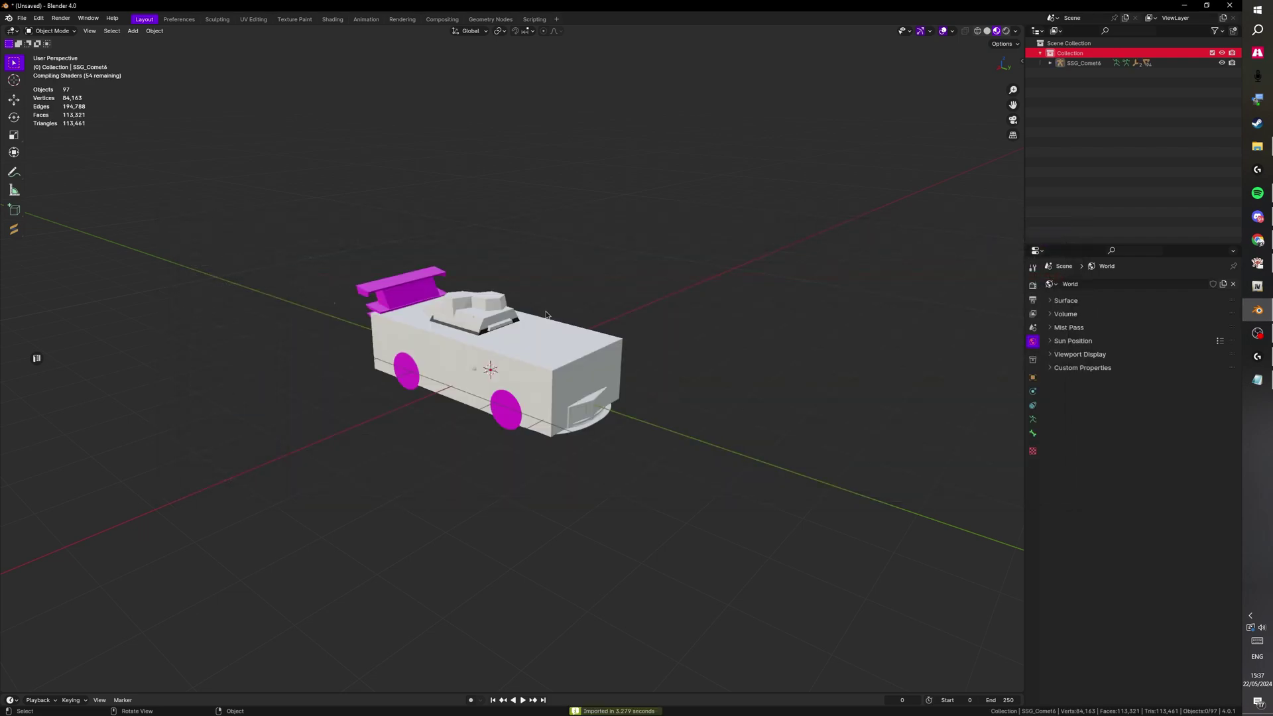
# Hide the imported car's collisions and shattermaps using the Sollumz object visibility options.
pyautogui.moveTo(551, 313); pyautogui.dragTo(614, 304, button='middle')
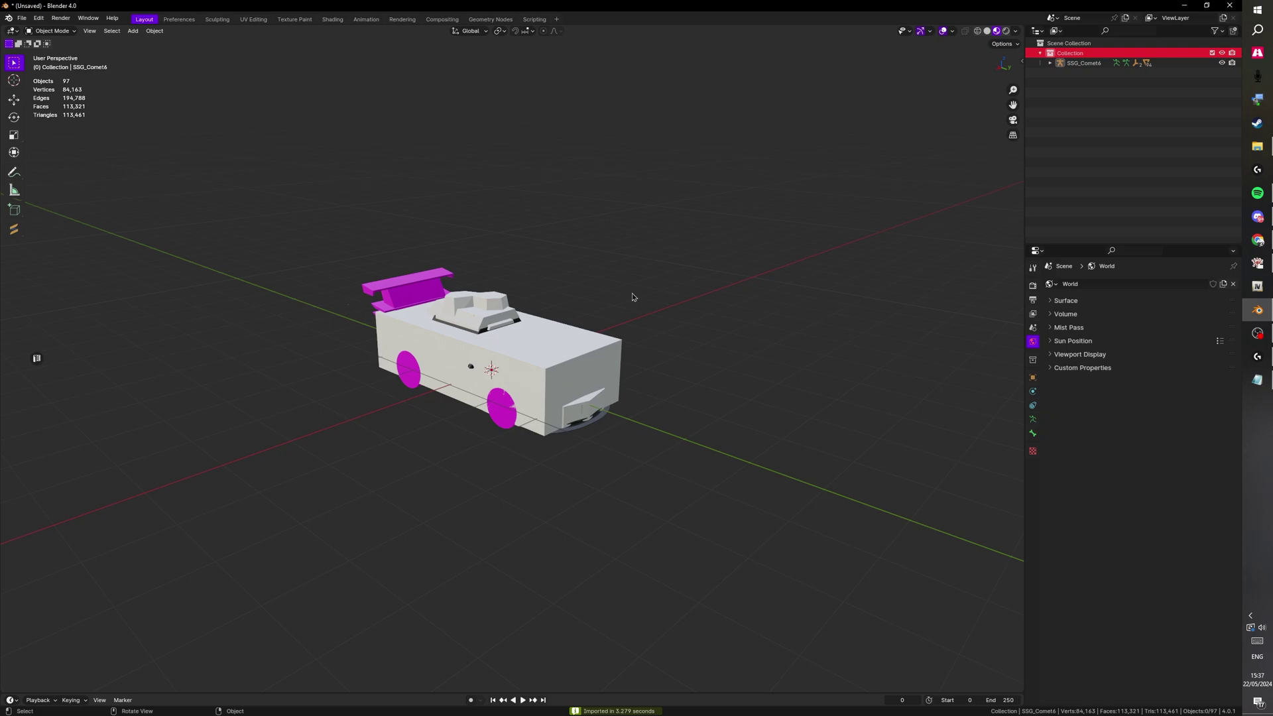
pyautogui.hotkey('shift', 'v')
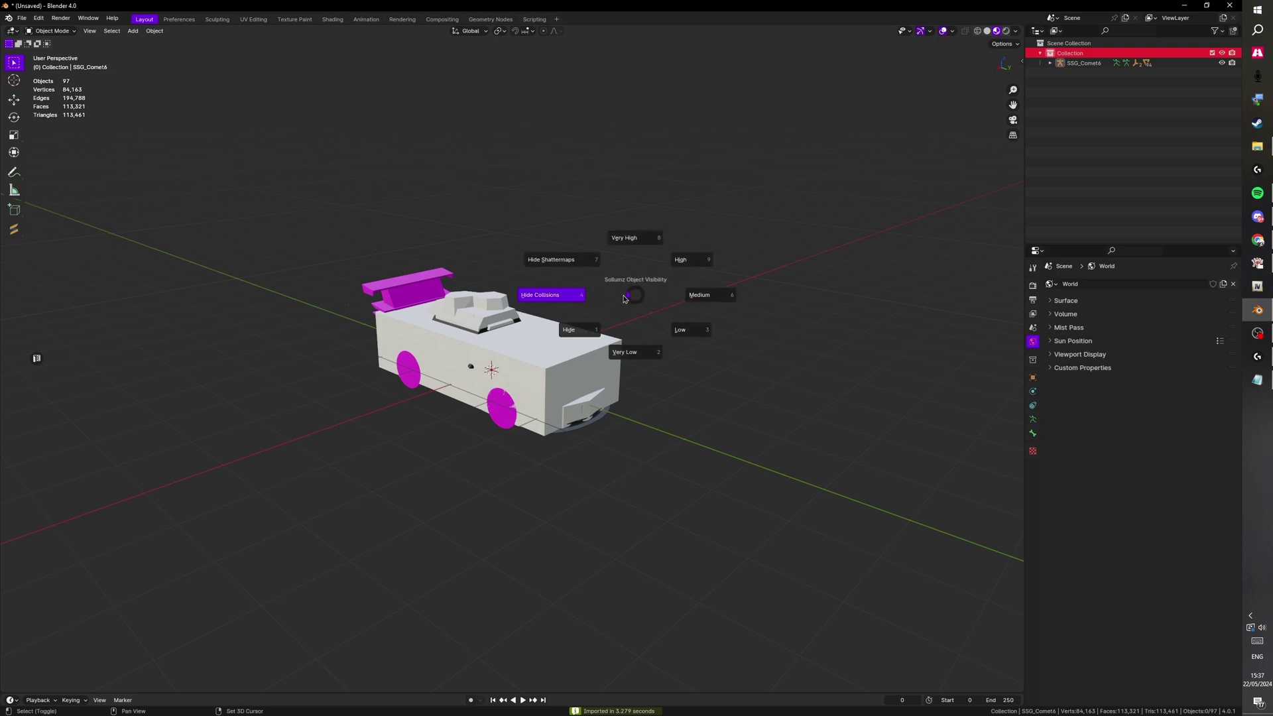
pyautogui.click(551, 298)
pyautogui.hotkey('shift', 'v')
pyautogui.click(543, 272)
pyautogui.moveTo(582, 282); pyautogui.dragTo(584, 315, button='middle')
pyautogui.scroll(5, 584, 314)
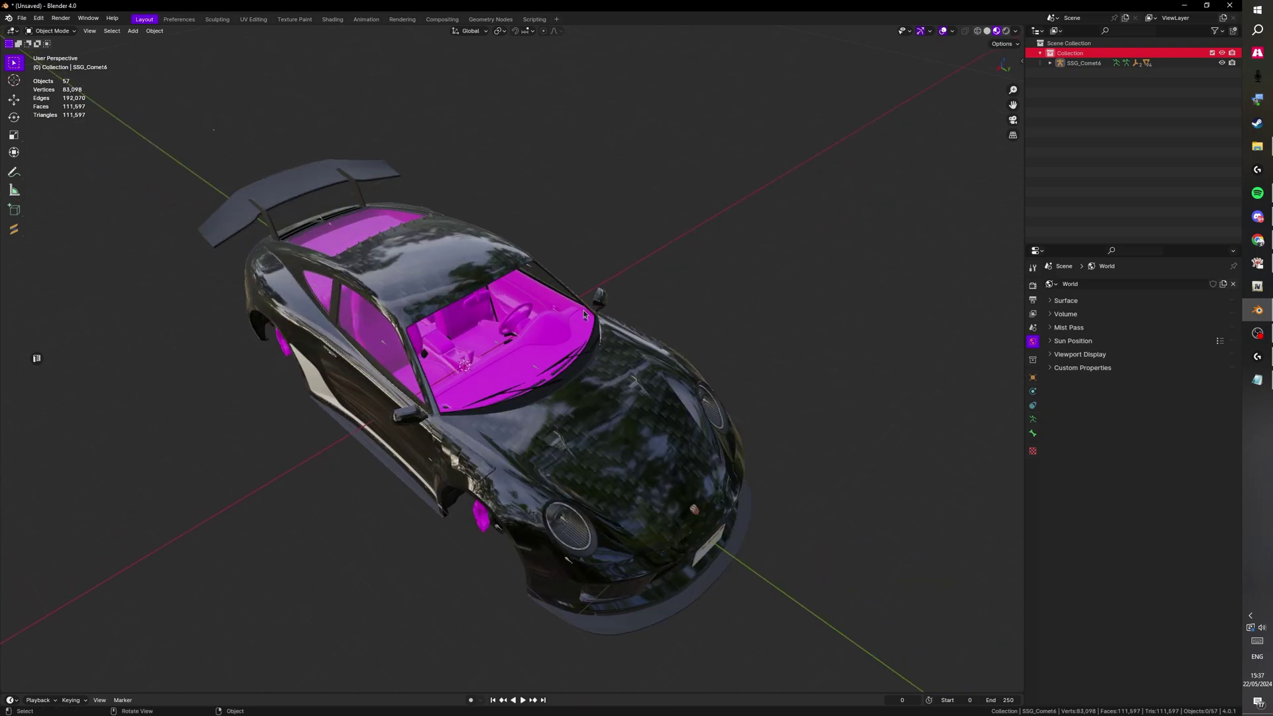
# Find the car's missing texture files in the bookmarked vehicle_interiors folder.
pyautogui.press('v')
pyautogui.click(594, 239)
pyautogui.click(215, 251)
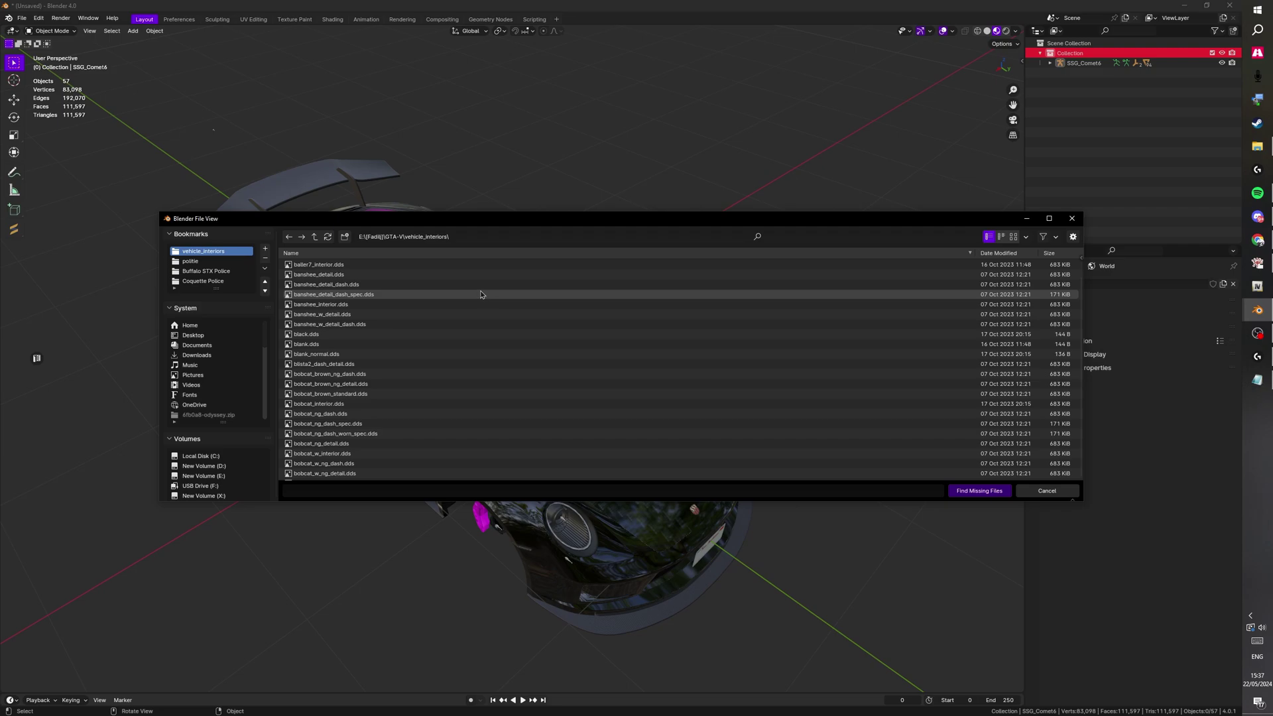
pyautogui.press('Escape')
pyautogui.moveTo(689, 246); pyautogui.dragTo(813, 187, button='middle')
# Unhide the glass collision objects from window_lf.col through windscreen_r.col in the SSG_Comet6 hierarchy.
pyautogui.click(1051, 63)
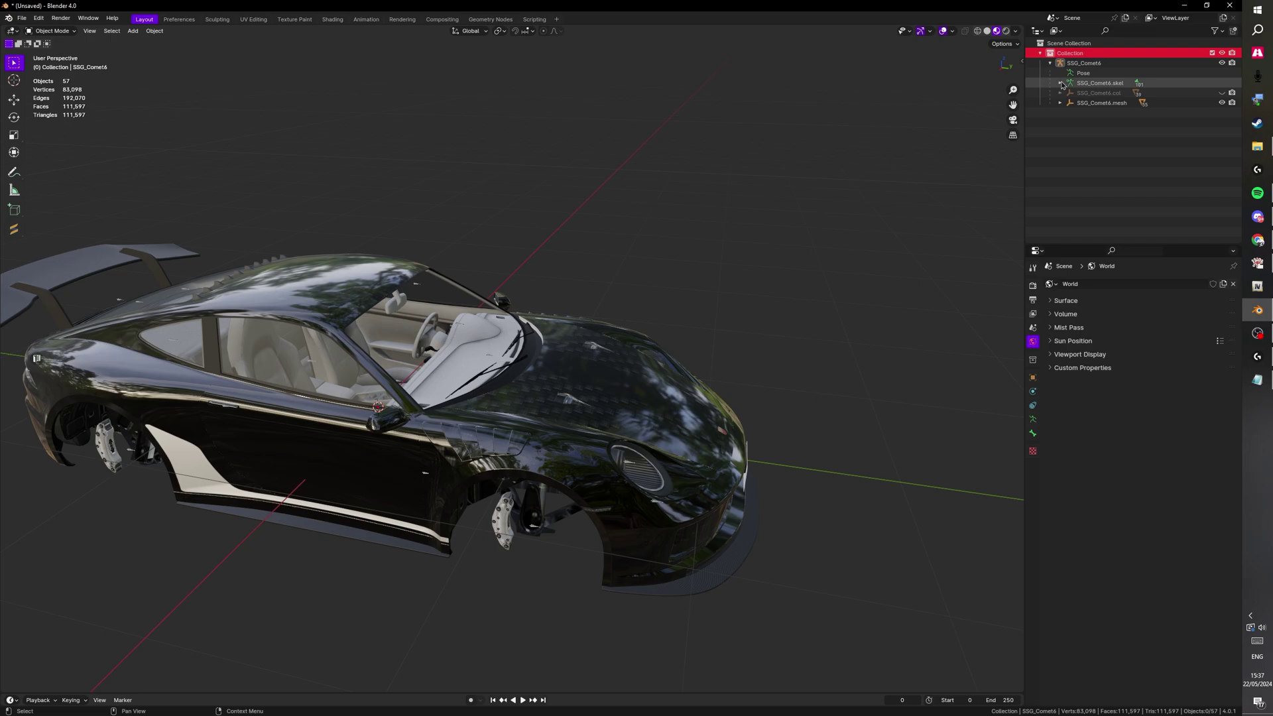
pyautogui.click(1061, 93)
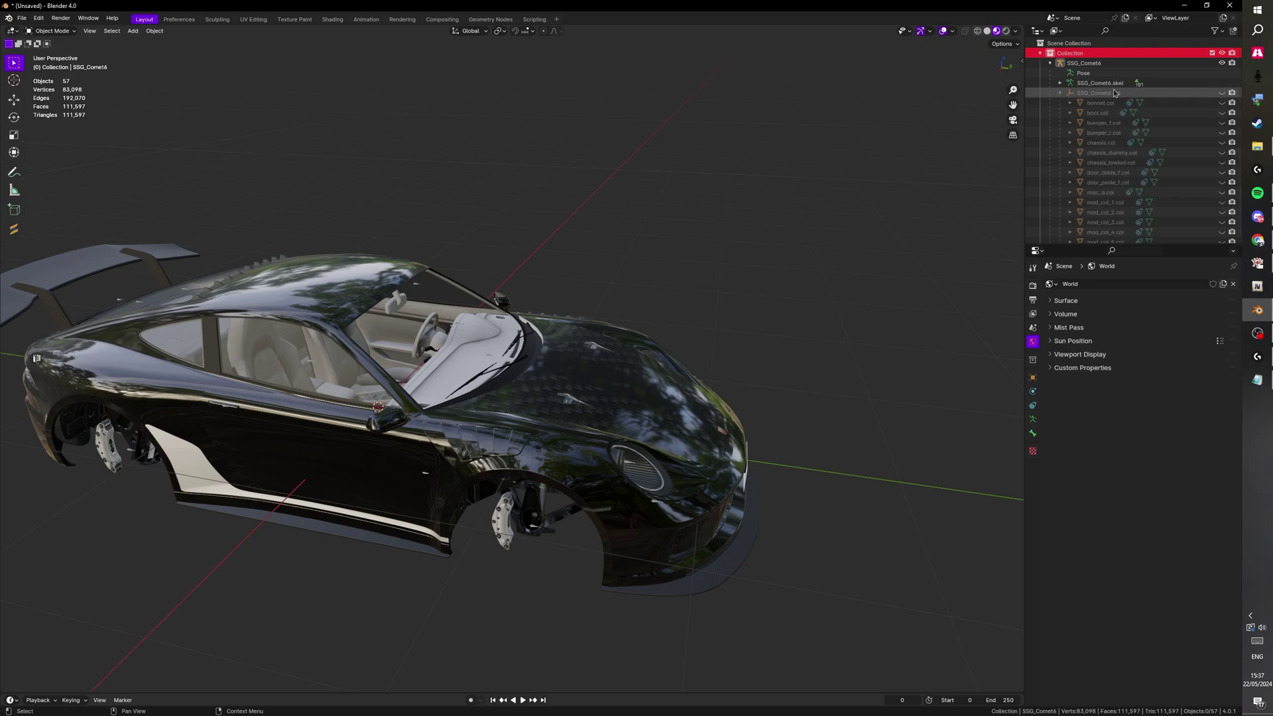
pyautogui.scroll(-7, 1115, 93)
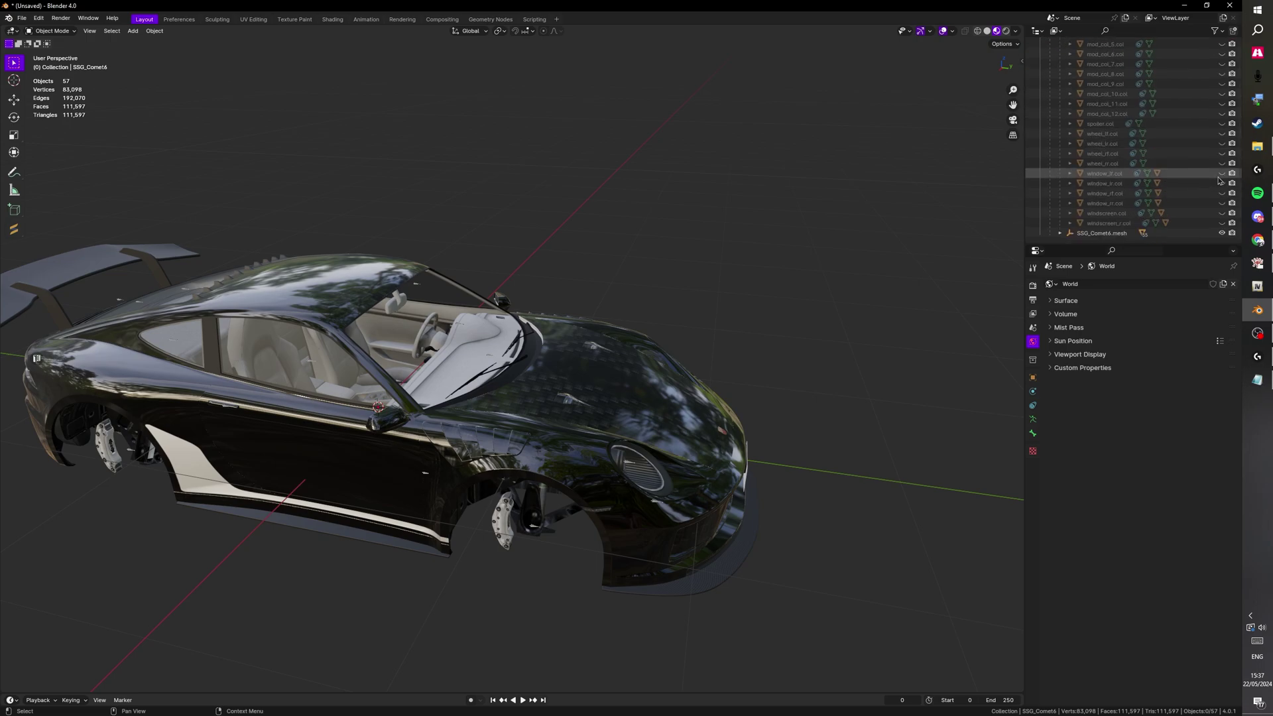
pyautogui.moveTo(1222, 175); pyautogui.dragTo(1224, 224)
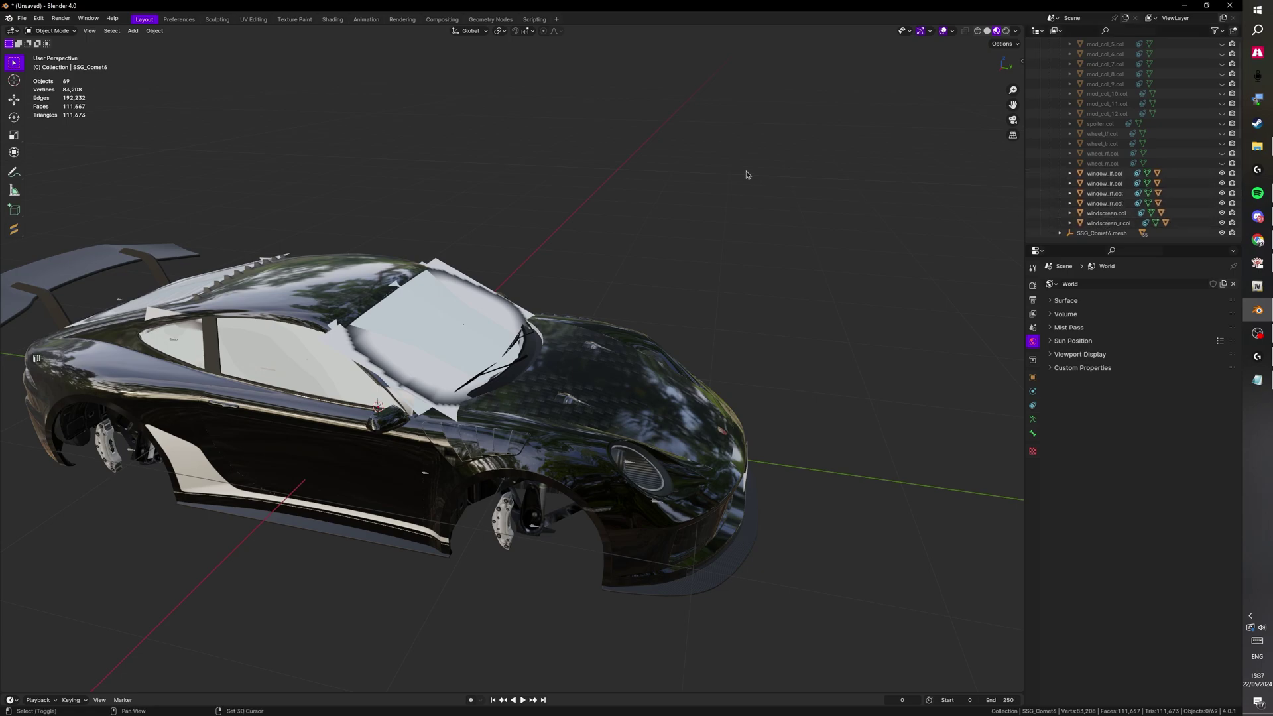
pyautogui.moveTo(747, 176); pyautogui.dragTo(861, 180, button='middle')
# Select the window_lf.col collision and examine its assigned collision material.
pyautogui.click(1107, 223)
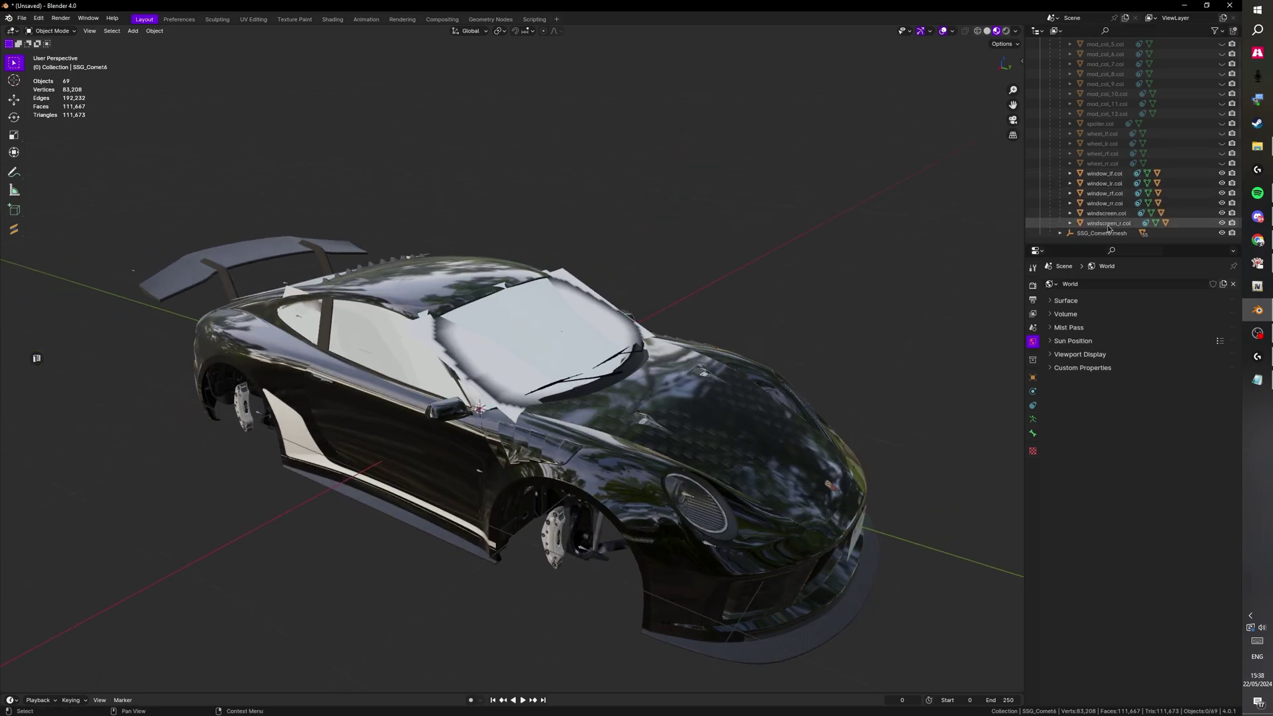
pyautogui.click(1105, 173)
pyautogui.click(1034, 461)
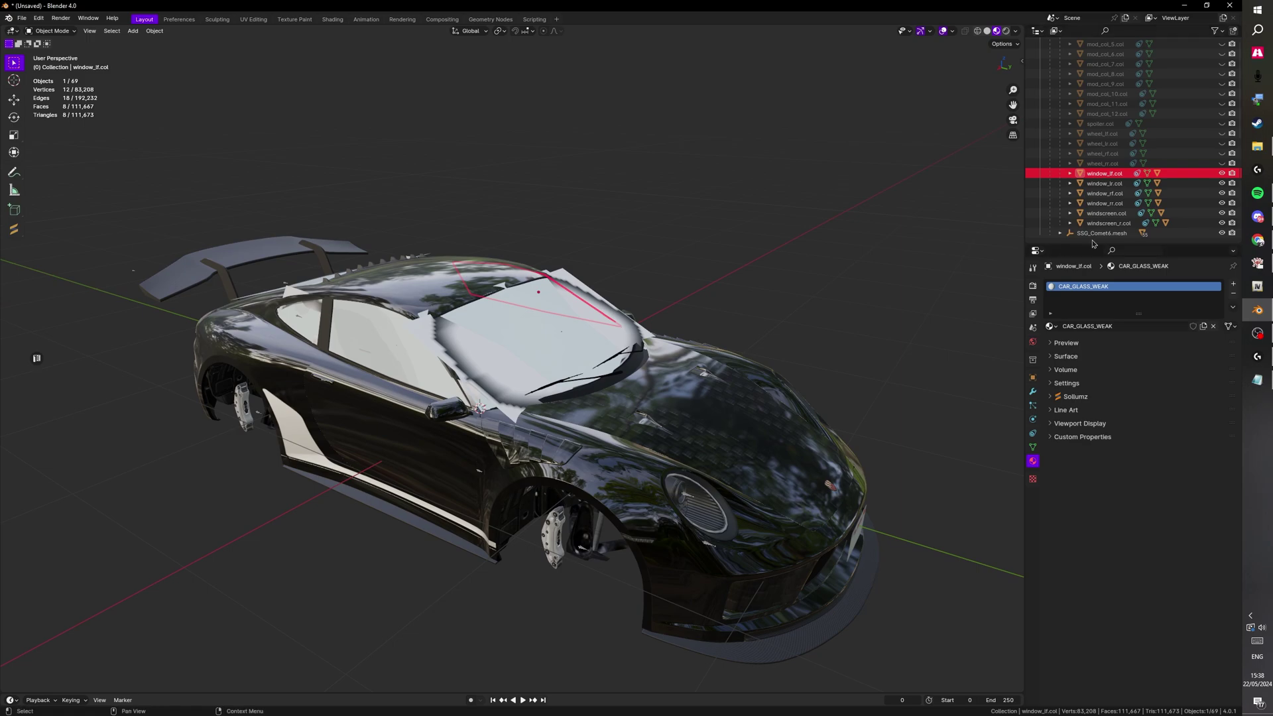
pyautogui.moveTo(904, 233); pyautogui.dragTo(836, 213, button='middle')
# Open the Create Collision Material options within the Sollumz collision tools.
pyautogui.press('n')
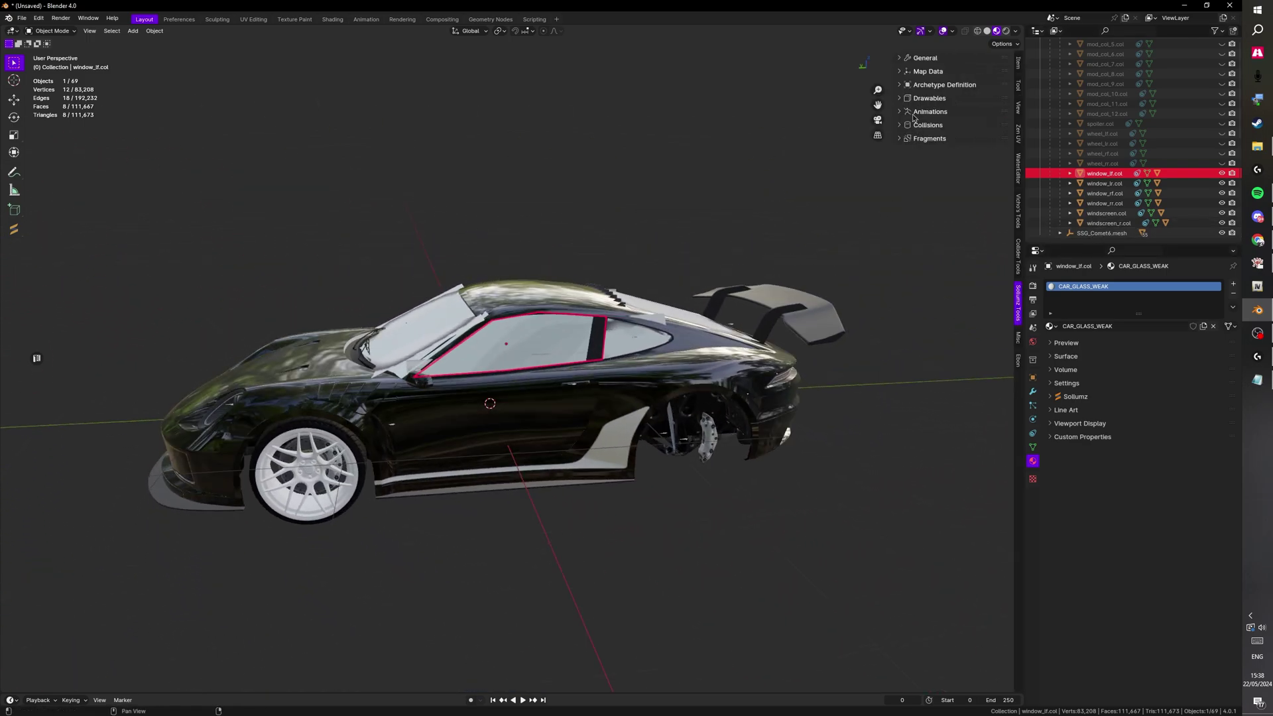
pyautogui.moveTo(892, 124); pyautogui.dragTo(861, 124)
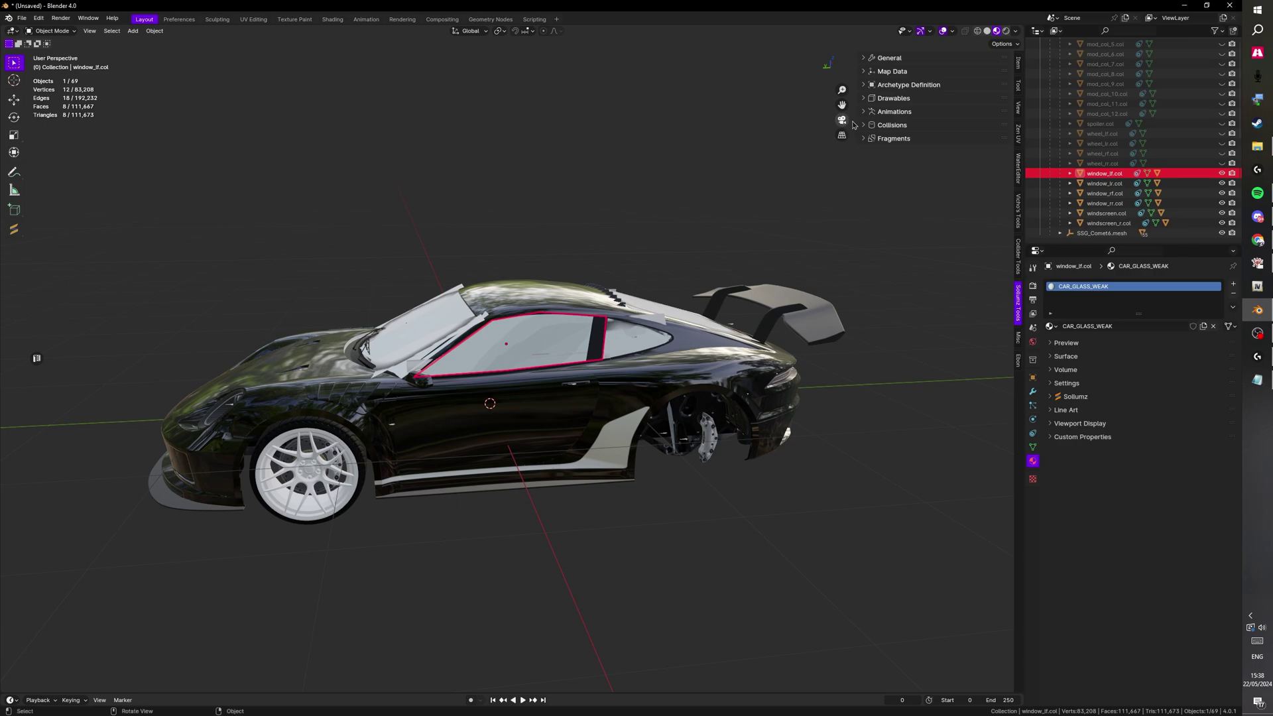
pyautogui.click(889, 126)
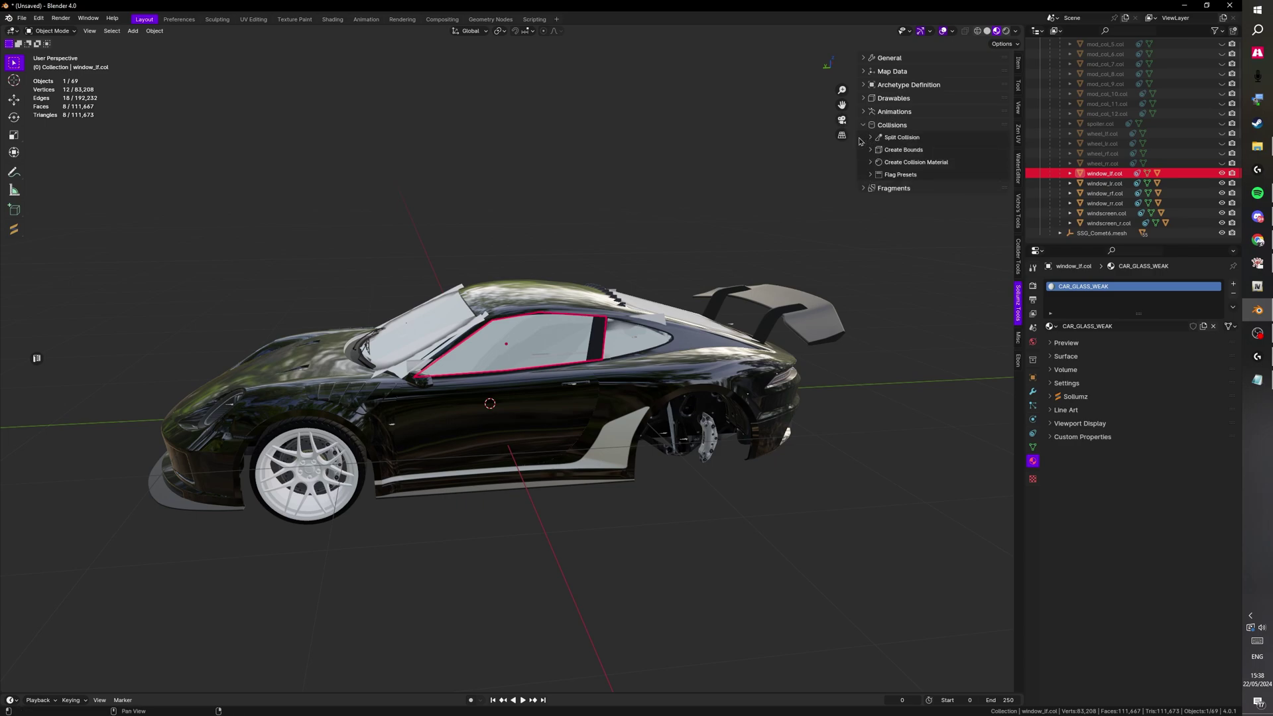
pyautogui.click(895, 163)
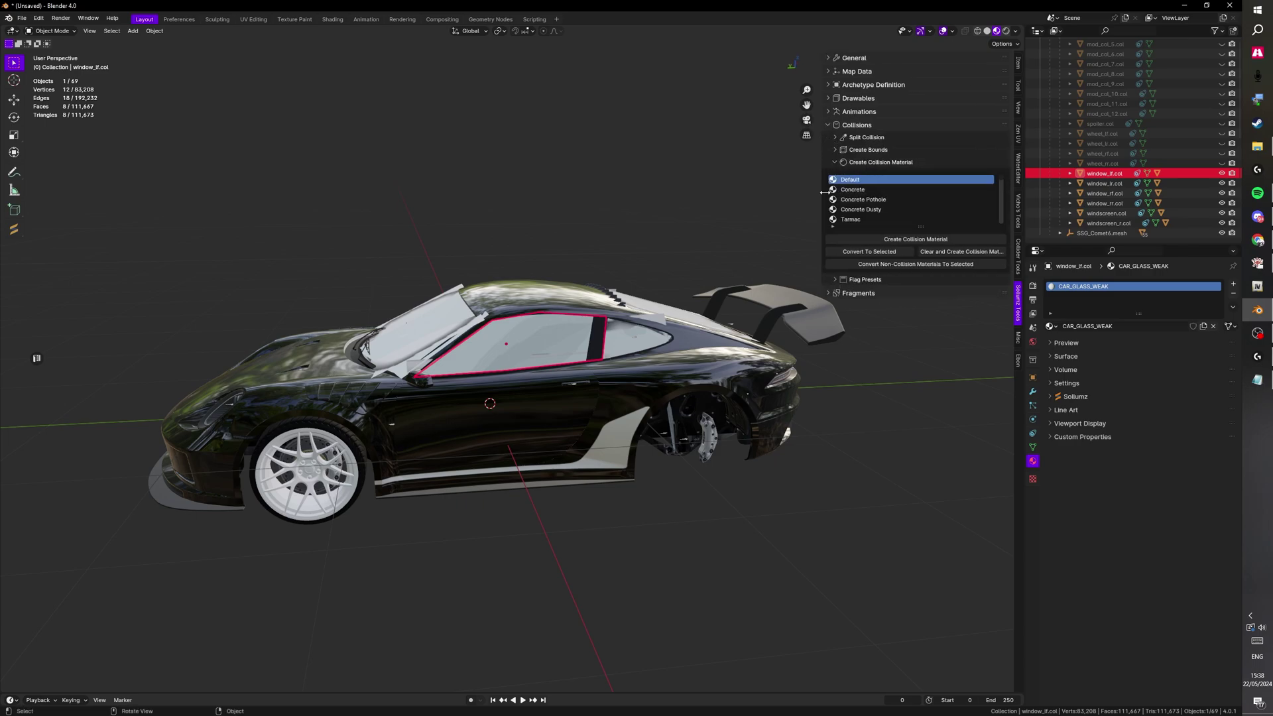
# Filter the collision materials by "car" and enlarge the list to show the car glass options.
pyautogui.click(855, 235)
pyautogui.write('car')
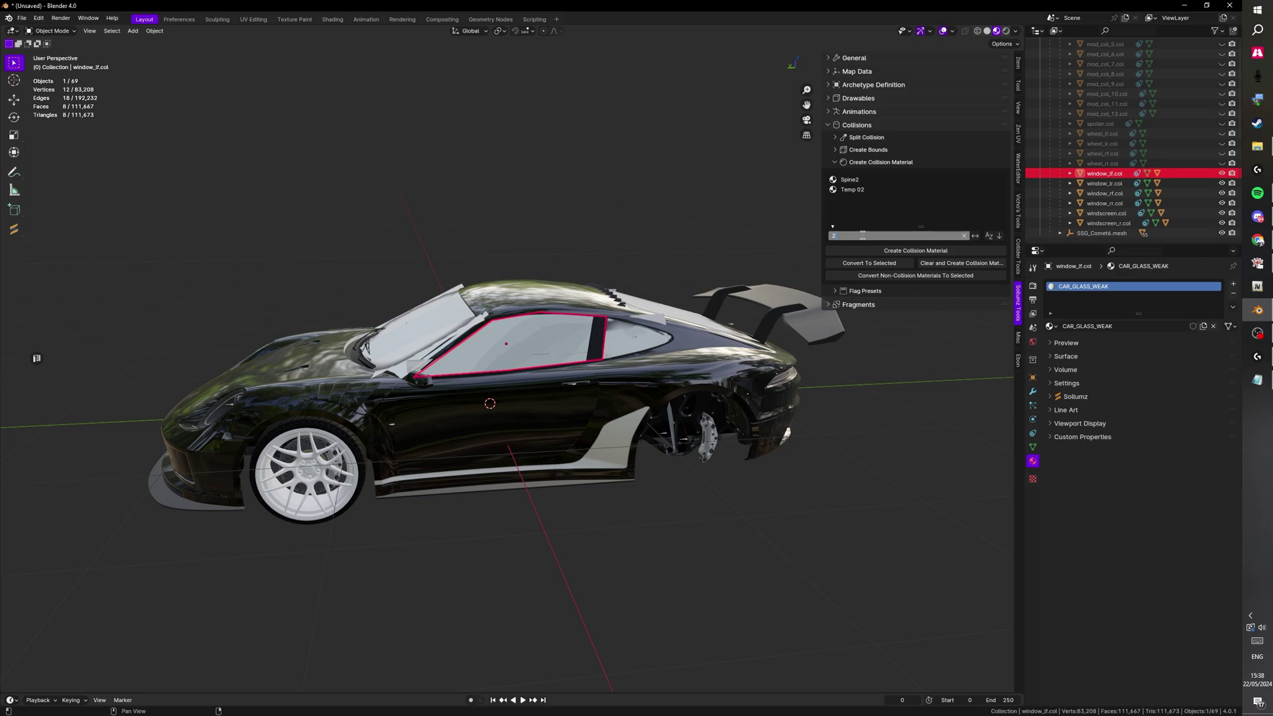
pyautogui.press('Return')
pyautogui.moveTo(889, 224); pyautogui.dragTo(889, 344)
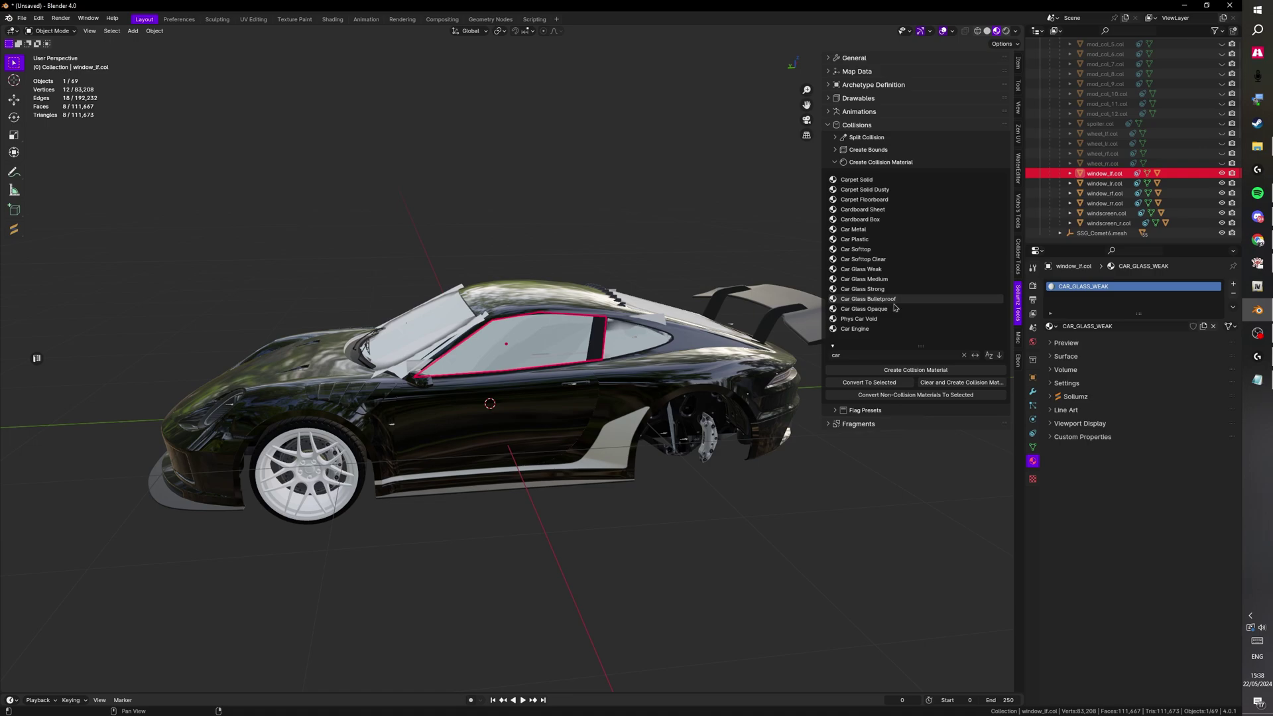
pyautogui.click(907, 300)
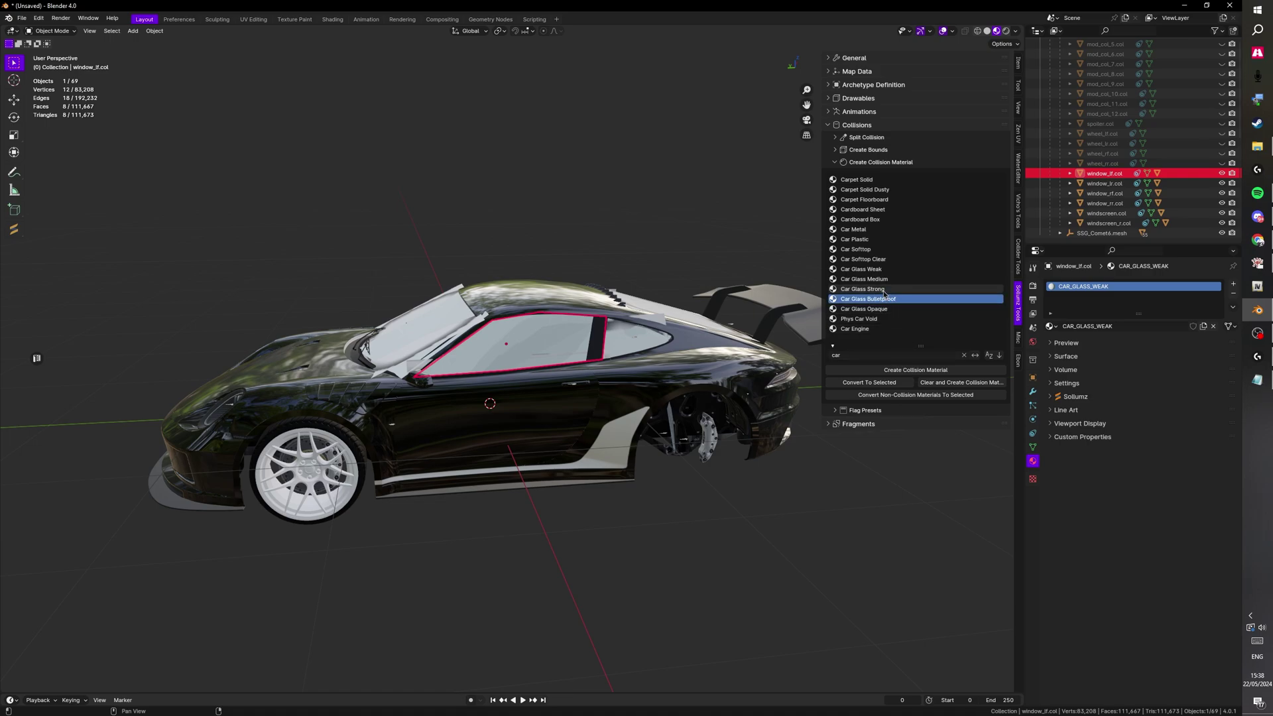
# Convert the windscreen_r.col collision's material to Car Glass Strong.
pyautogui.click(847, 289)
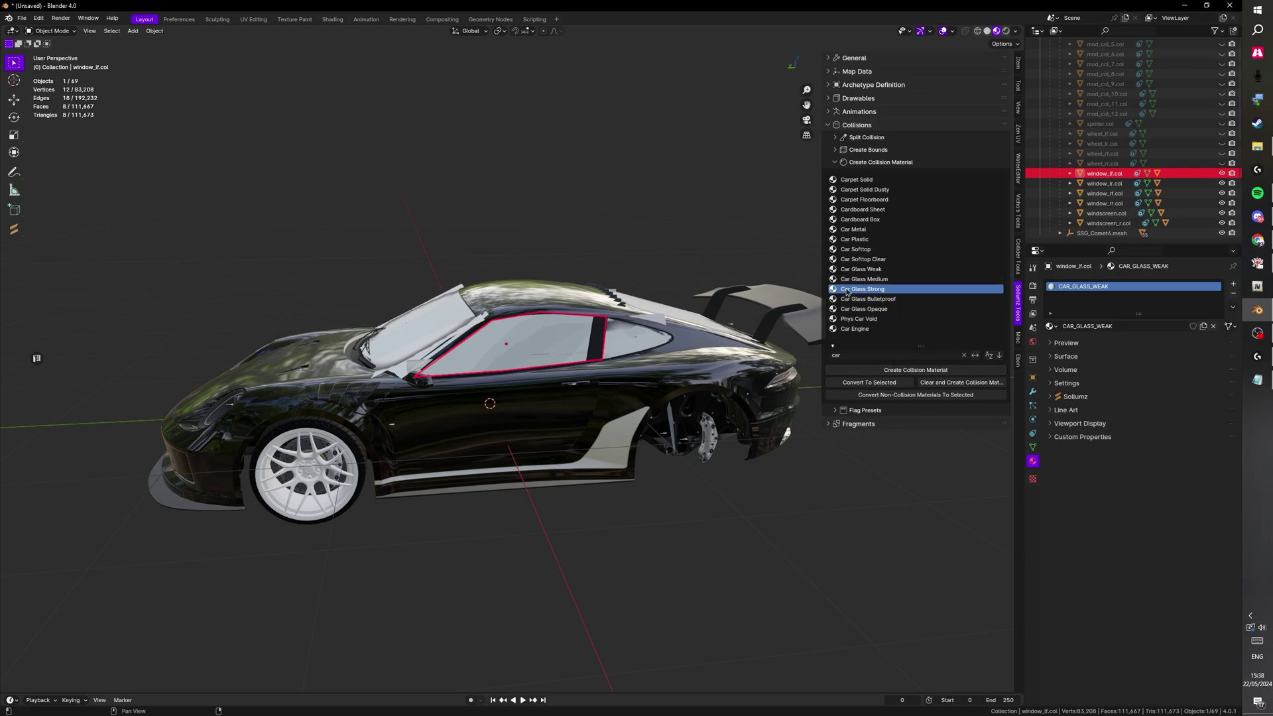
pyautogui.click(1109, 223)
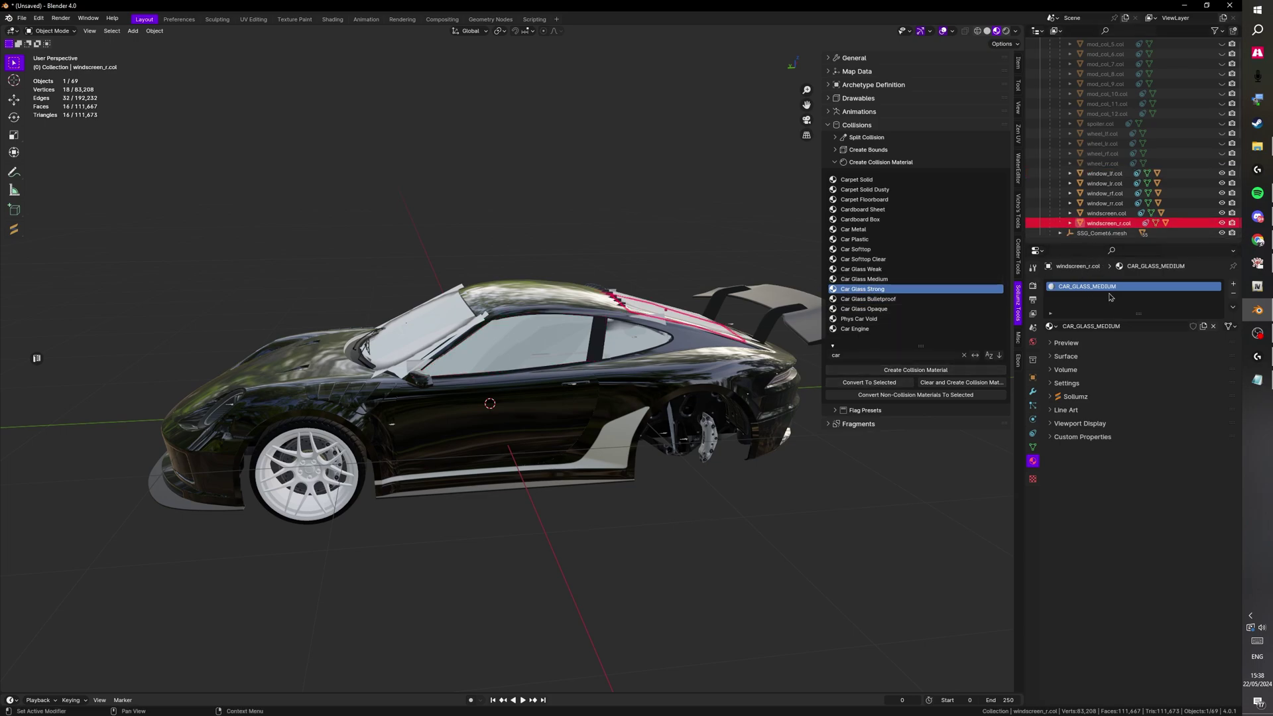
pyautogui.click(893, 384)
# Link the Car Glass Strong material from windscreen_r.col to the window_lf.col through windscreen.col collisions.
pyautogui.click(1106, 173)
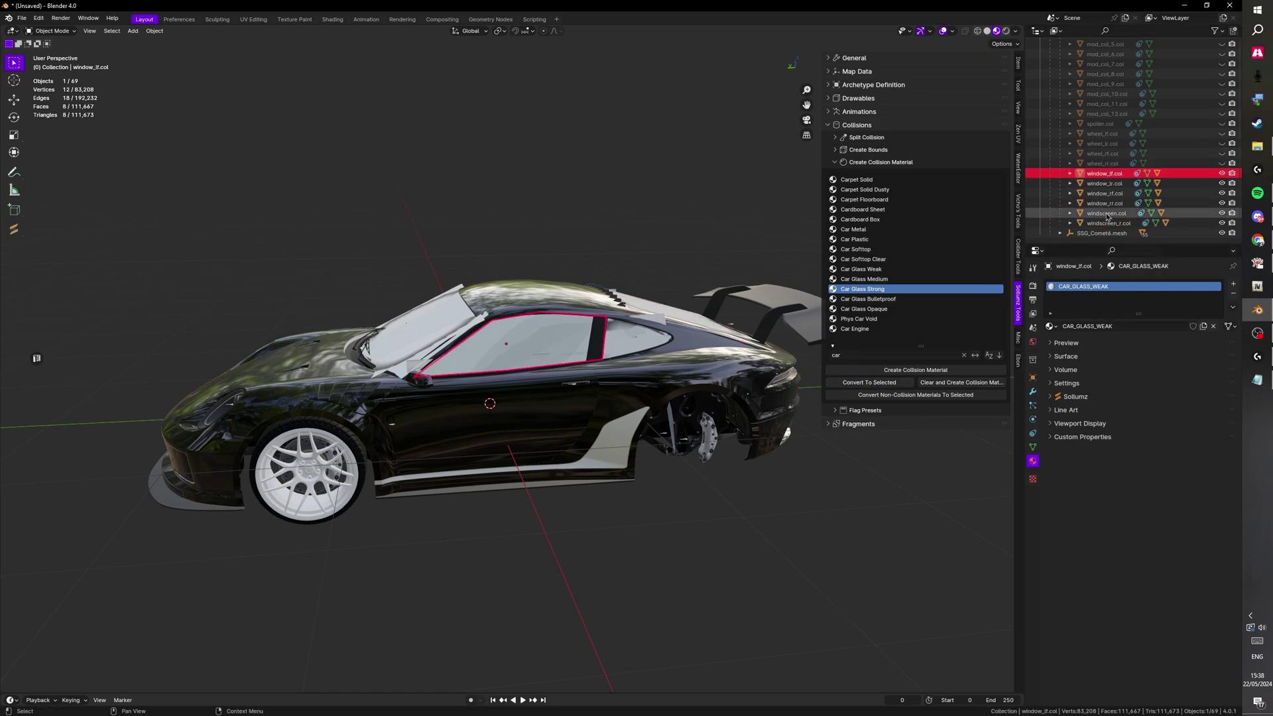
pyautogui.keyDown('shift'); pyautogui.click(1106, 214); pyautogui.keyUp('shift')
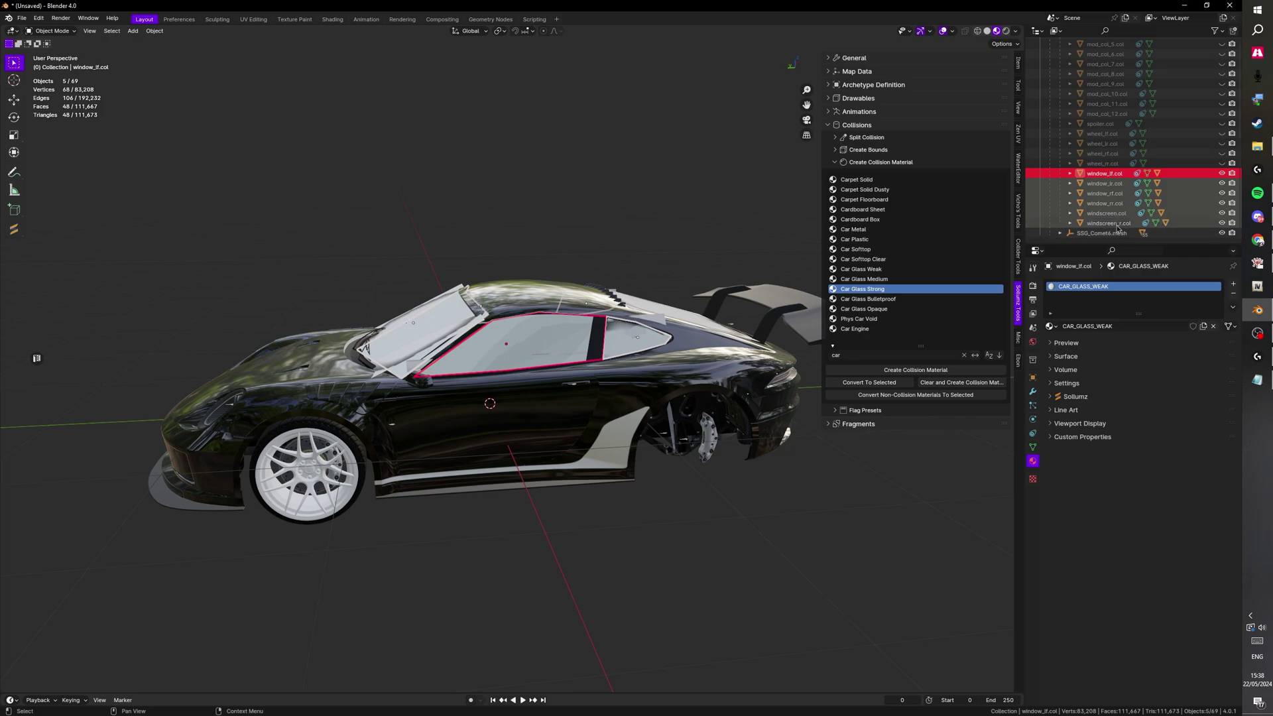
pyautogui.click(1105, 175)
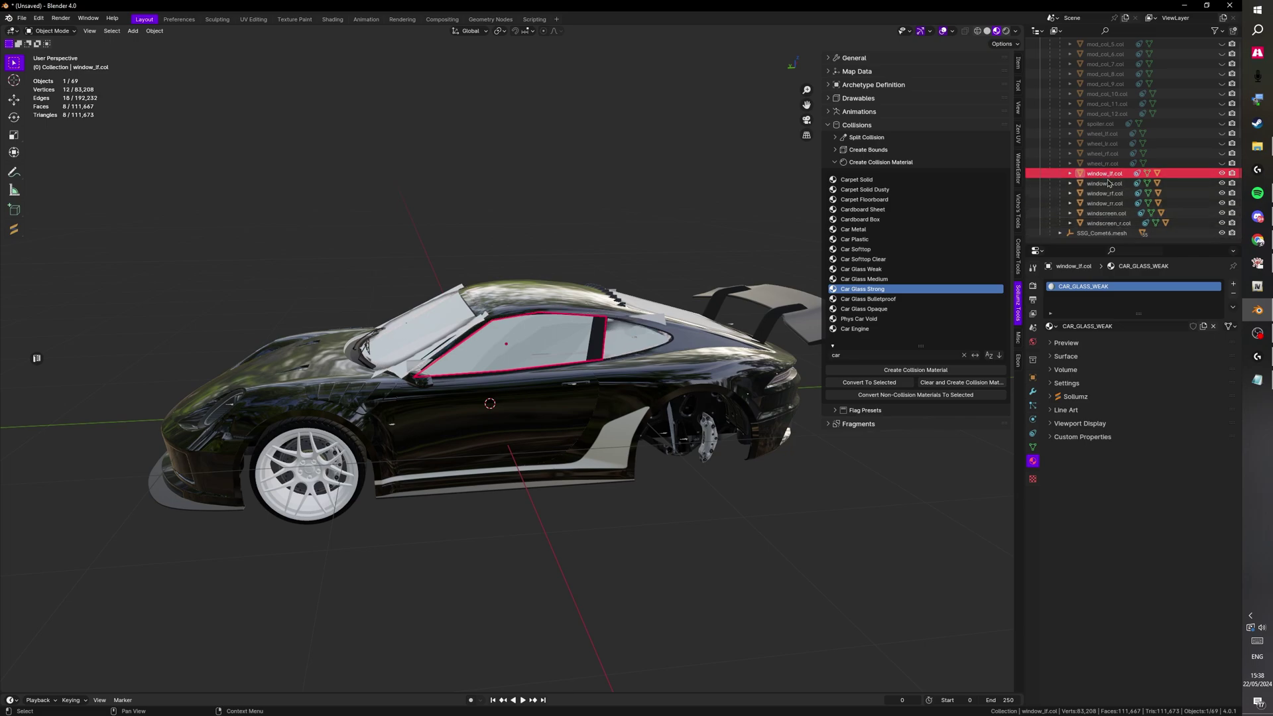
pyautogui.keyDown('shift'); pyautogui.click(1101, 214); pyautogui.keyUp('shift')
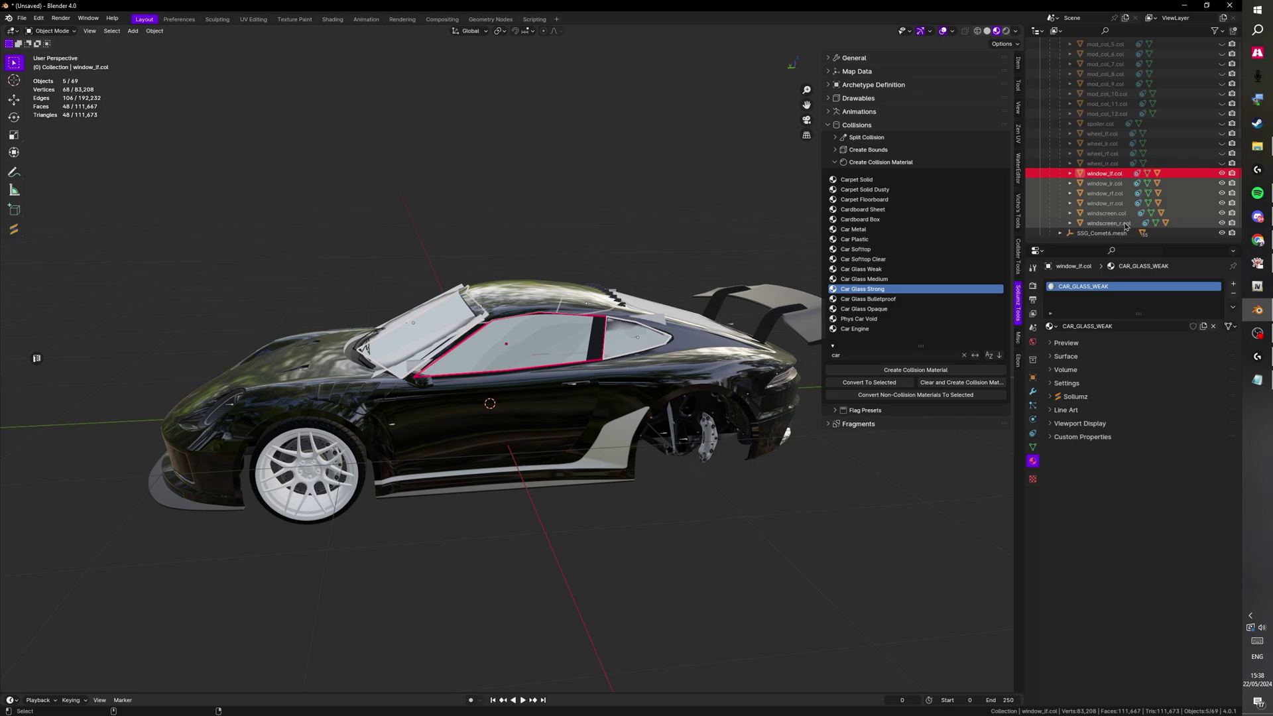
pyautogui.keyDown('ctrl'); pyautogui.click(1125, 226); pyautogui.keyUp('ctrl')
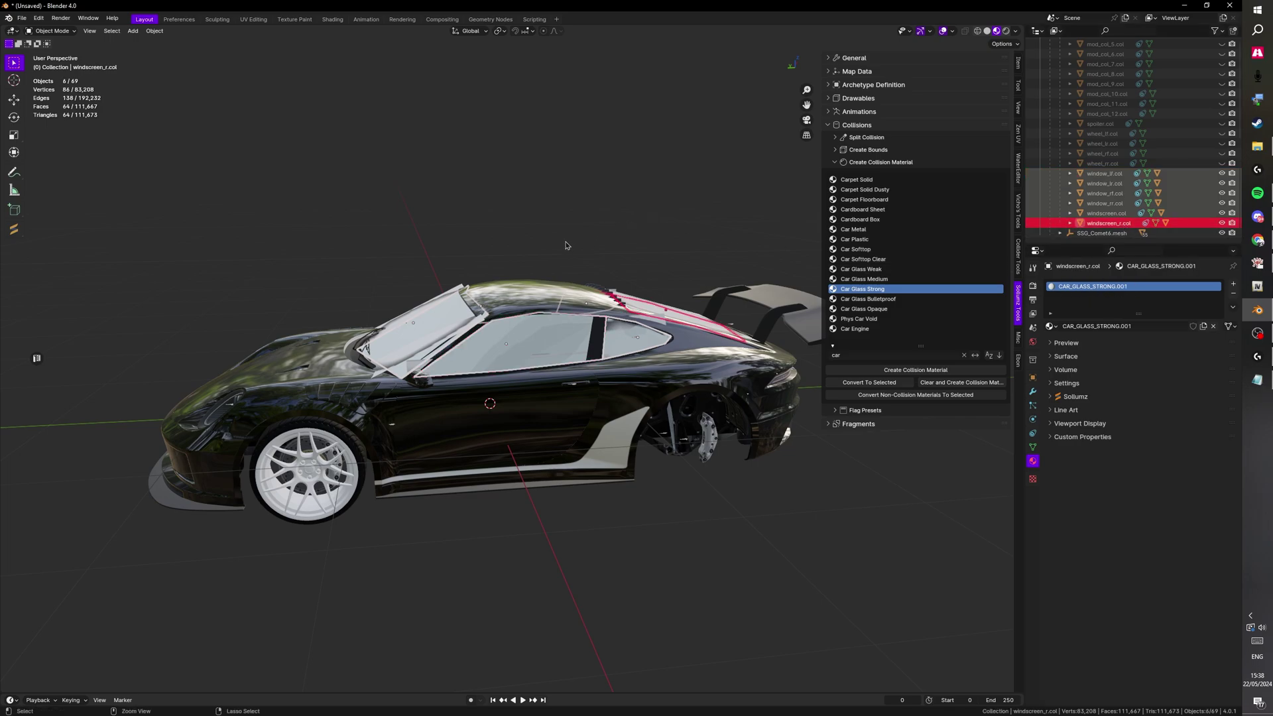
pyautogui.hotkey('ctrl', 'l')
pyautogui.click(554, 269)
pyautogui.keyDown('shift'); pyautogui.moveTo(641, 245); pyautogui.dragTo(585, 245, button='middle'); pyautogui.keyUp('shift')
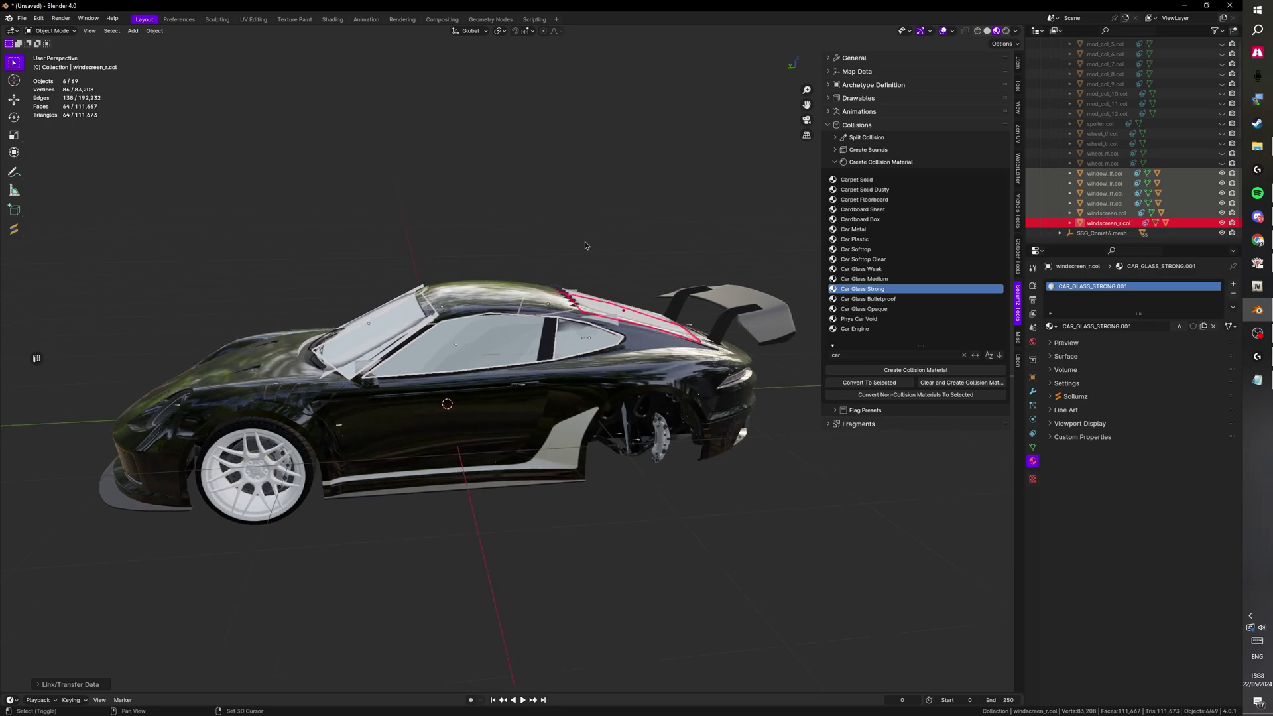
# Check the material assigned to the individual window glass collisions, ending on window_lf.col.
pyautogui.press('Up')
pyautogui.press('Up')
pyautogui.press('Up')
pyautogui.press('Up')
pyautogui.press('Up')
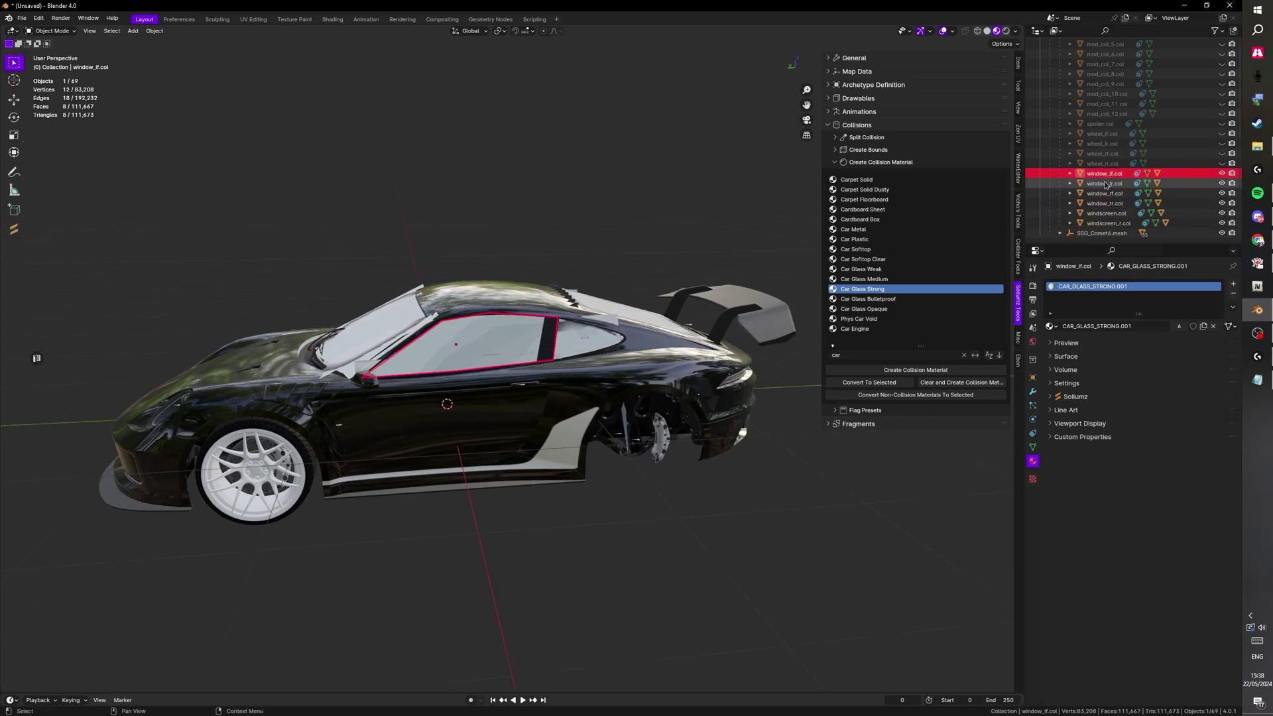
# Collapse the Sollumz collision tools and the SSG_Comet6 collision hierarchy.
pyautogui.click(869, 162)
pyautogui.click(861, 125)
pyautogui.scroll(4, 1114, 179)
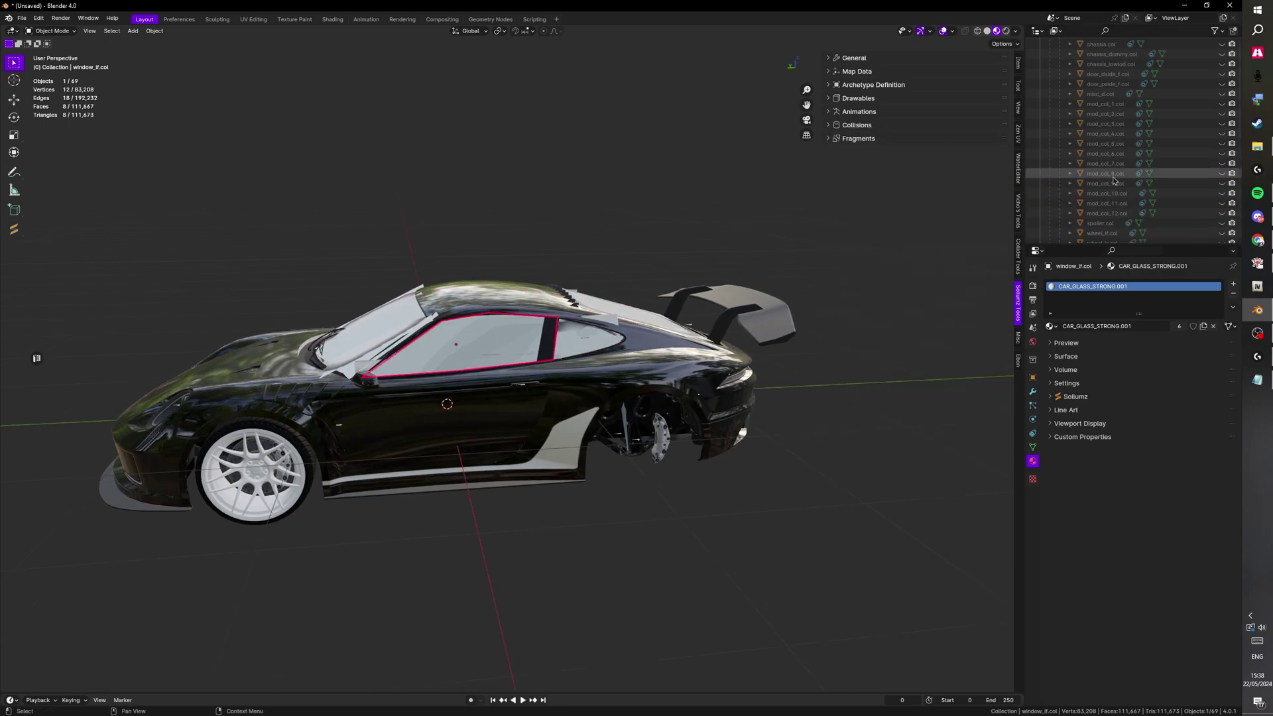
pyautogui.scroll(3, 1114, 178)
pyautogui.click(1059, 93)
# Export the SSG_Comet6 root object as CodeWalker XML into a new folder named "export" inside the comet folder.
pyautogui.click(1083, 63)
pyautogui.press('v')
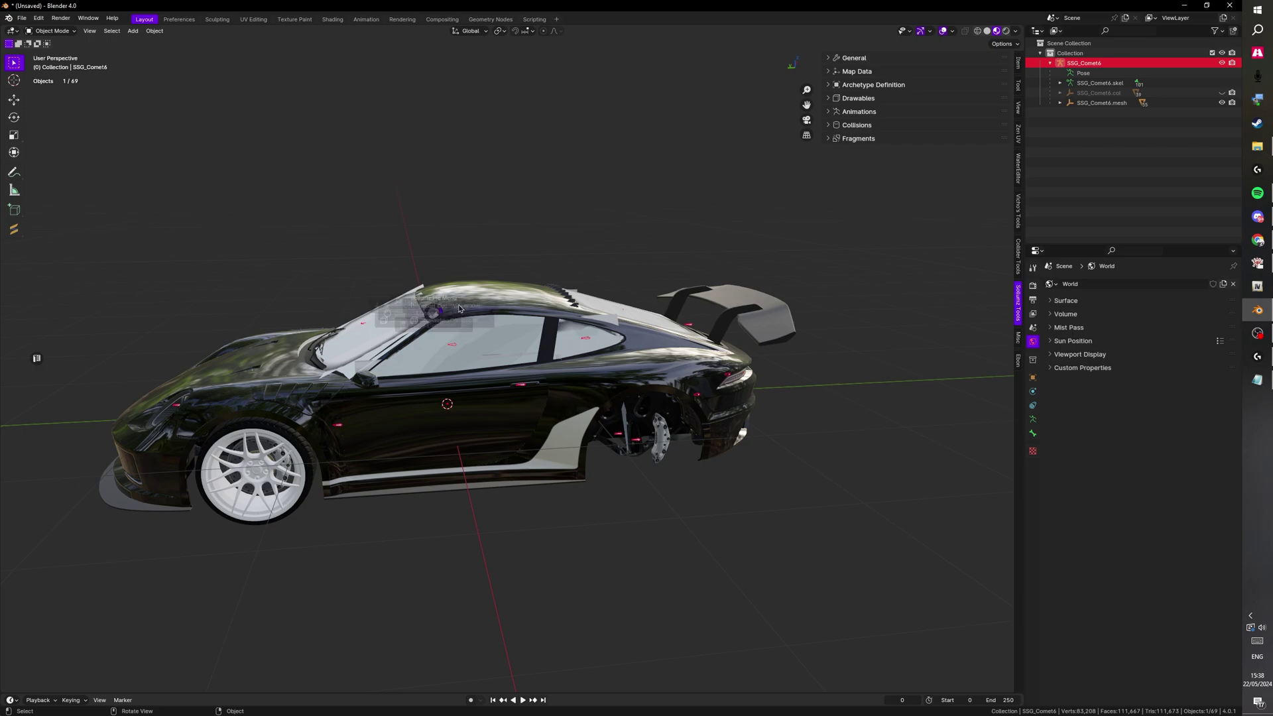
pyautogui.click(459, 308)
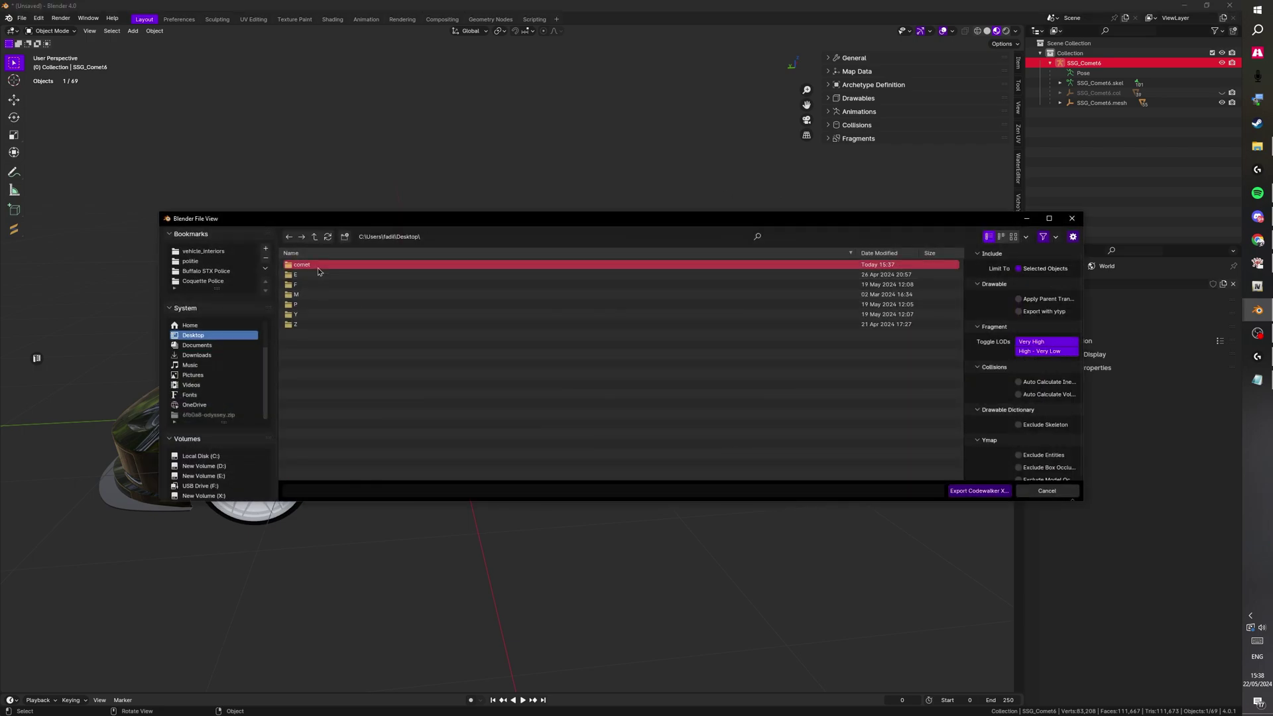
pyautogui.doubleClick(319, 271)
pyautogui.rightClick(312, 341)
pyautogui.click(311, 448)
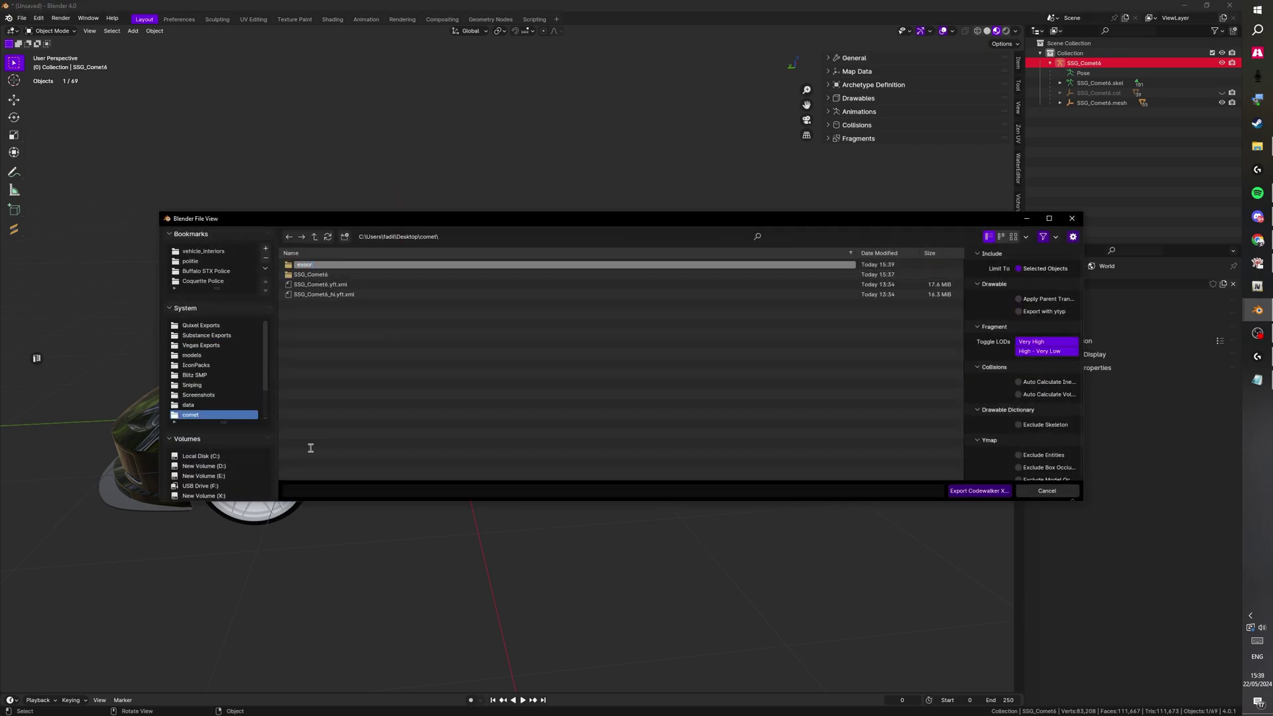
pyautogui.write('export')
pyautogui.press('Return')
pyautogui.press('Return')
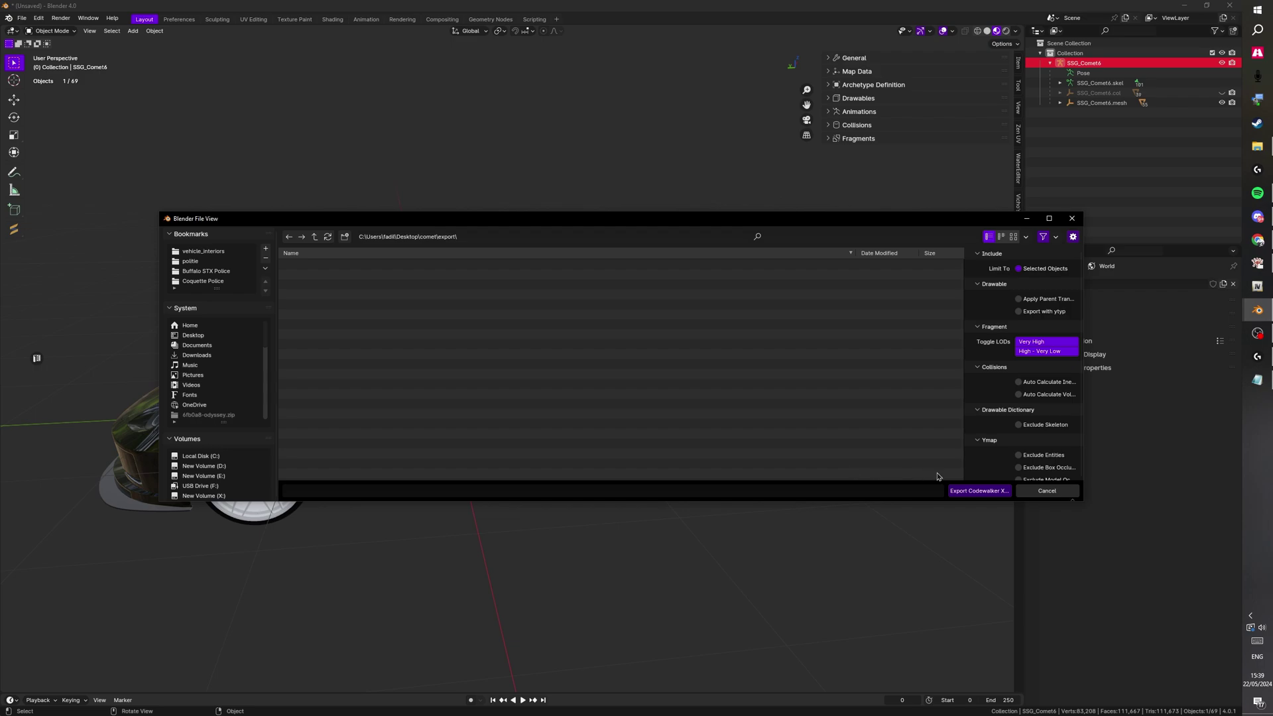
pyautogui.click(983, 491)
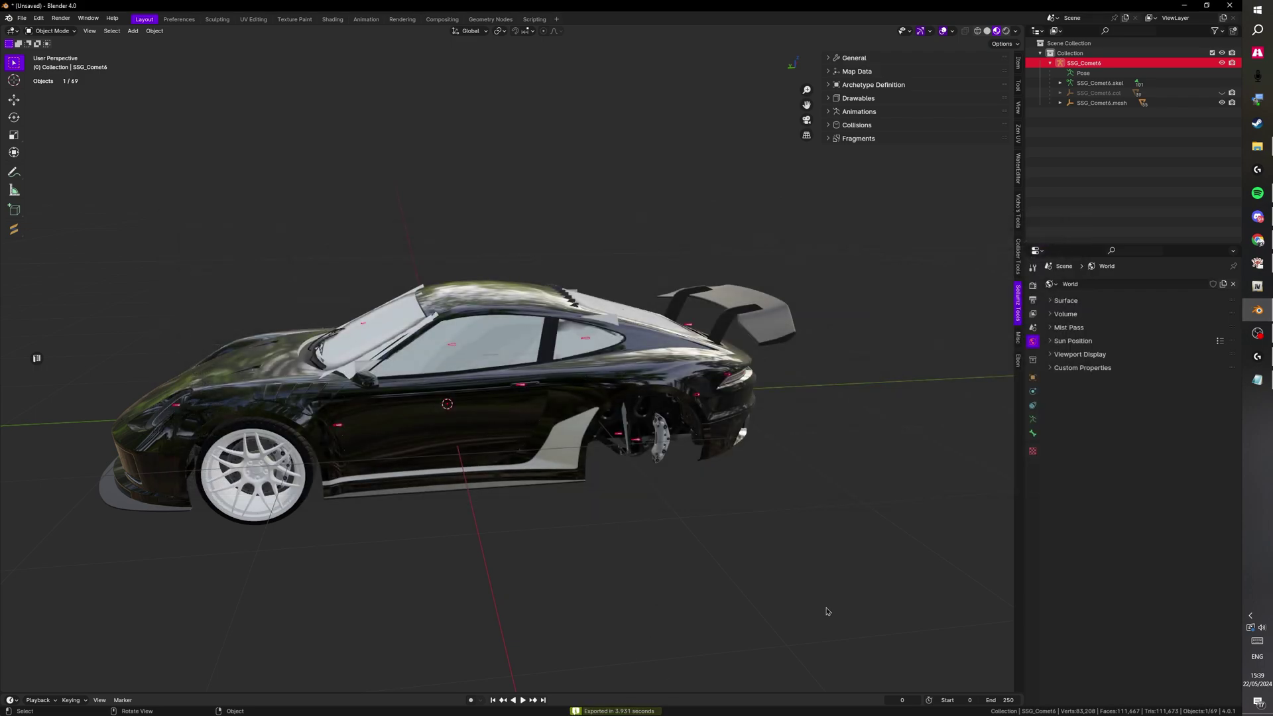
# Switch to CodeWalker's RPF Explorer and File Explorer's comet folder, arranging both windows so their file lists are accessible.
pyautogui.click(1258, 263)
pyautogui.click(1258, 146)
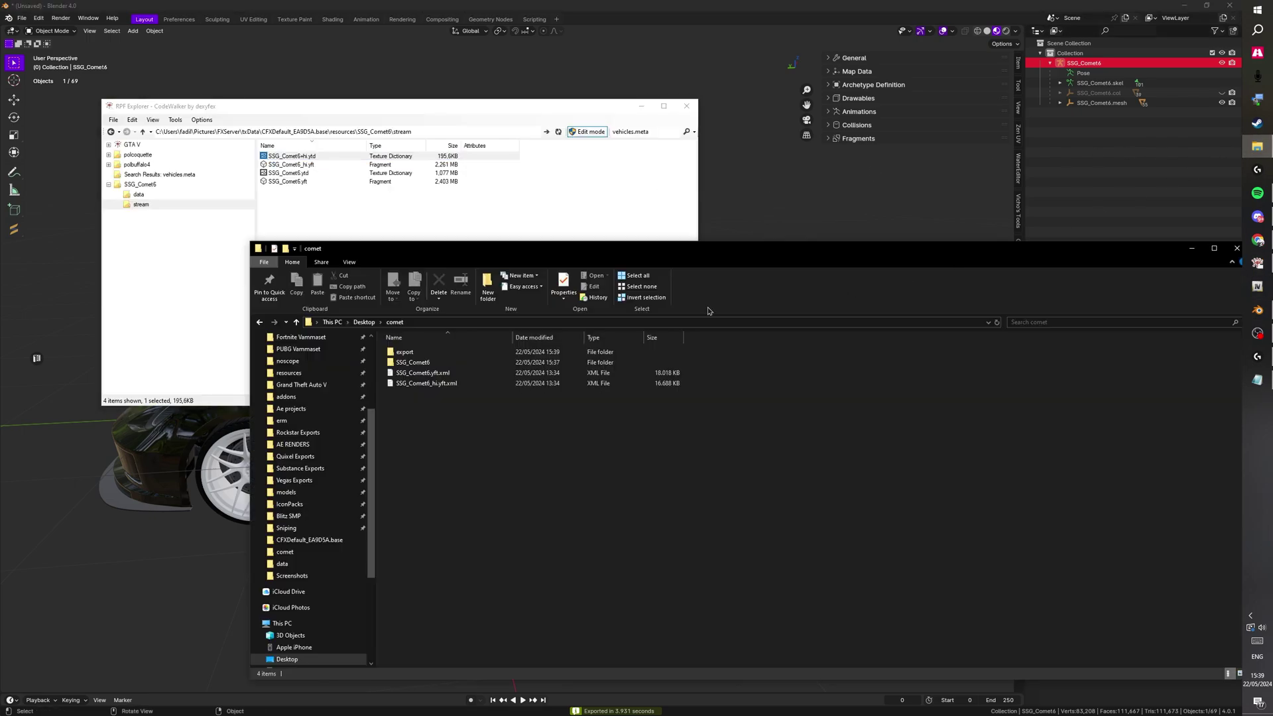
pyautogui.moveTo(500, 254); pyautogui.dragTo(634, 236)
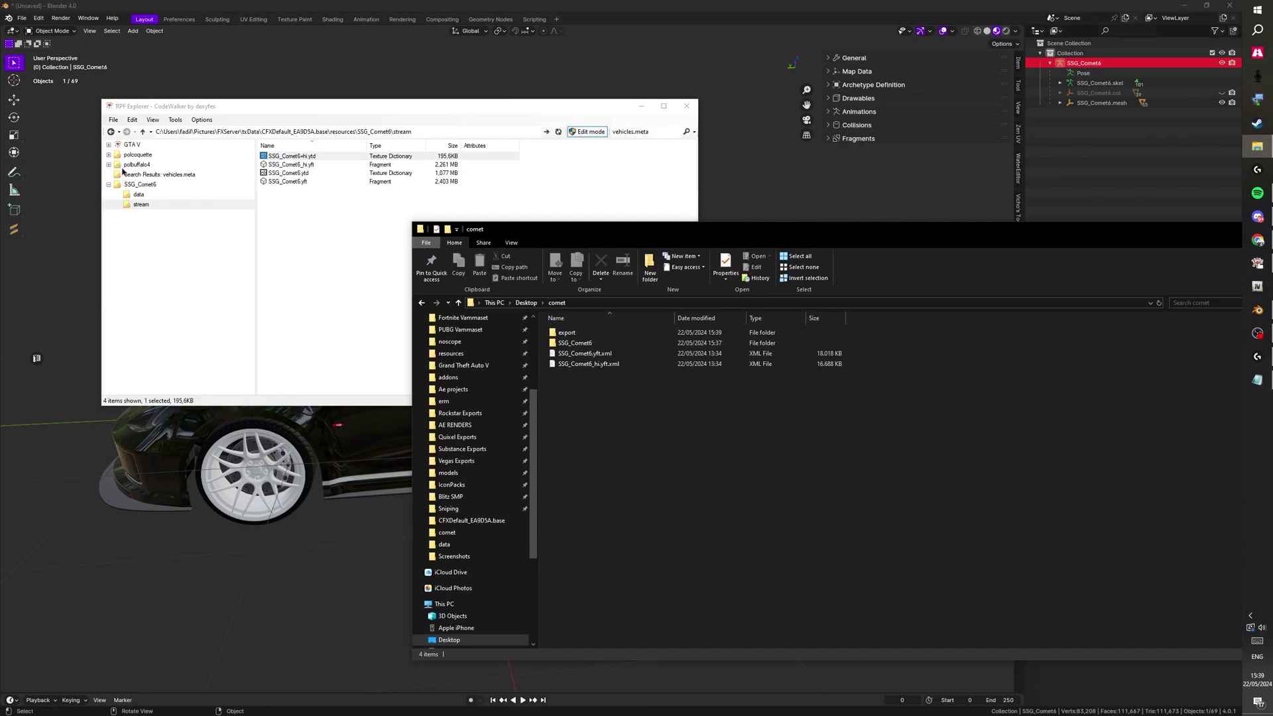
# Open the SSG_Comet6 resource folder in CodeWalker's RPF Explorer and go to its stream folder.
pyautogui.click(111, 131)
pyautogui.scroll(4, 206, 289)
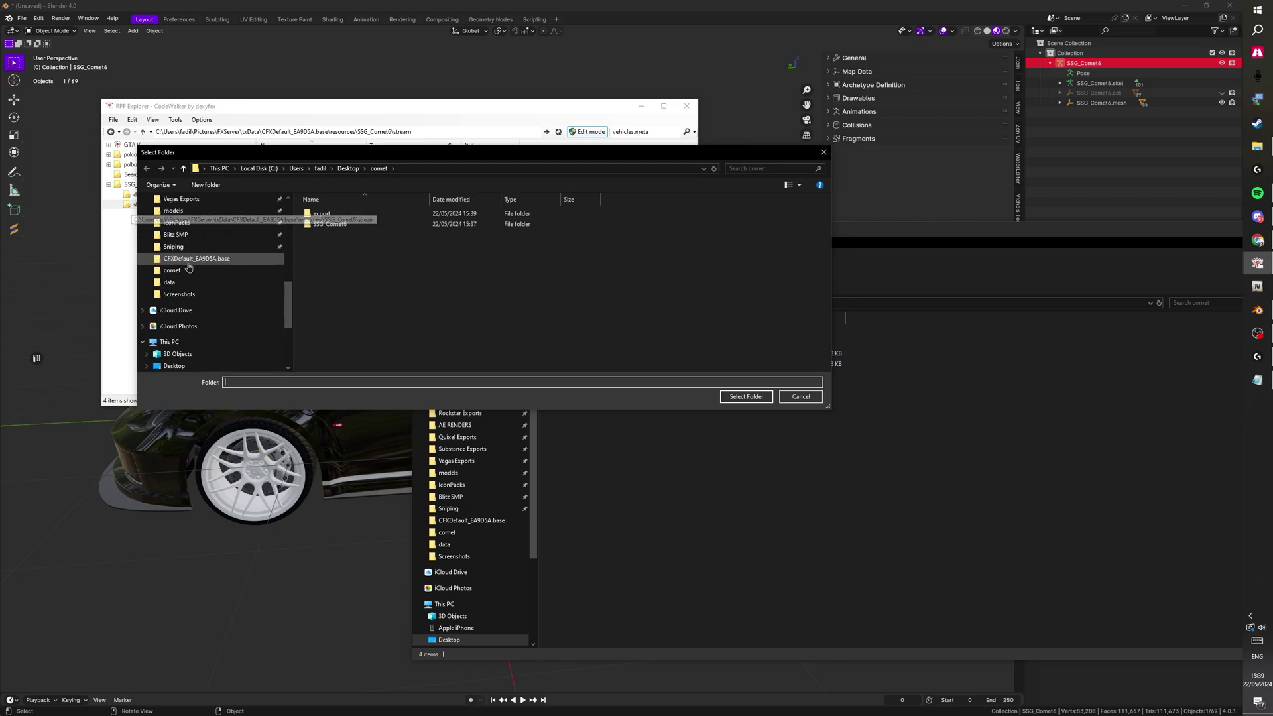
pyautogui.scroll(2, 206, 289)
pyautogui.click(192, 354)
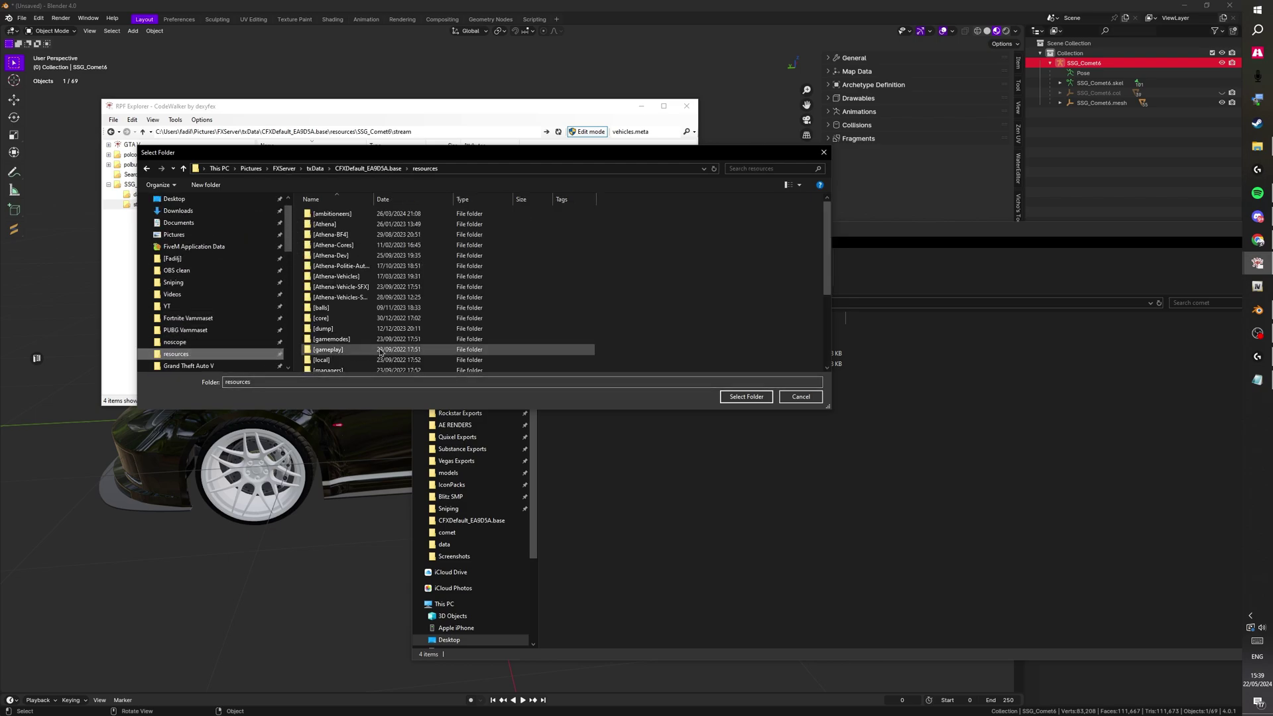
pyautogui.doubleClick(348, 365)
pyautogui.click(739, 398)
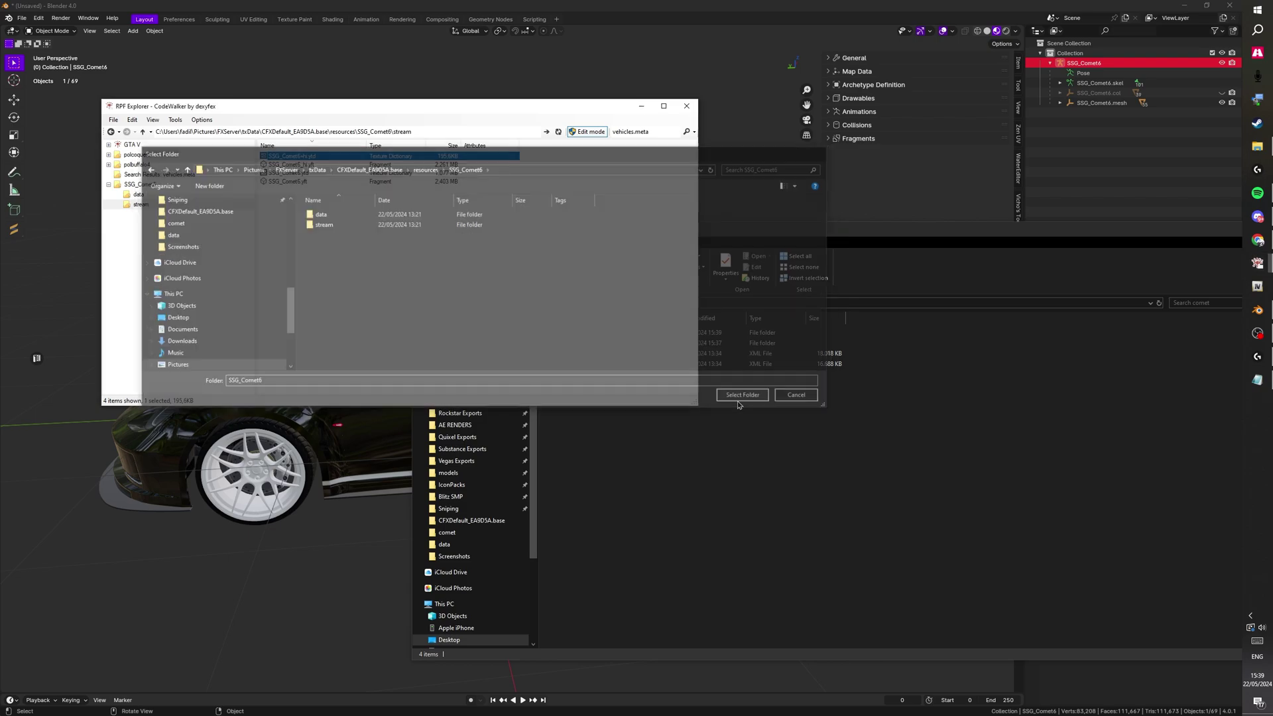
pyautogui.click(197, 205)
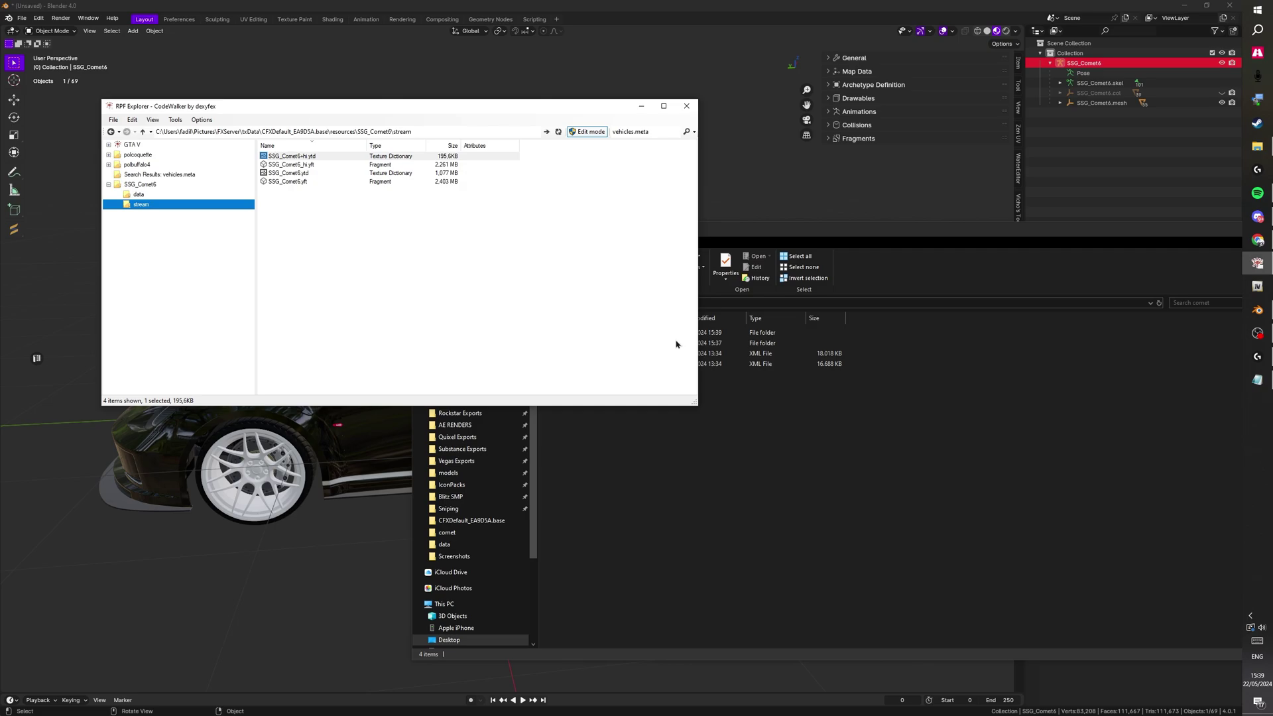
# Open the export folder in File Explorer and rename ssg_comet6.yft.xml to SSG_Comet6.yft.xml.
pyautogui.click(736, 388)
pyautogui.doubleClick(574, 333)
pyautogui.click(595, 343)
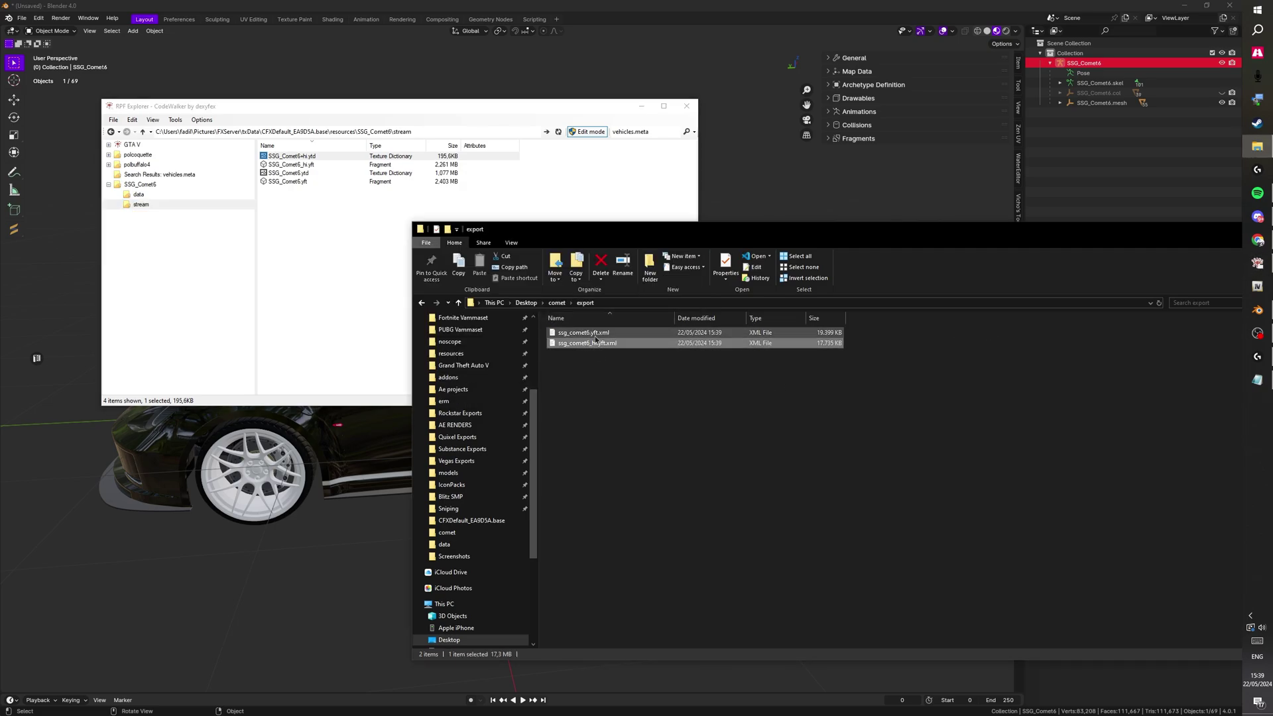
pyautogui.keyDown('shift'); pyautogui.click(584, 333); pyautogui.keyUp('shift')
pyautogui.moveTo(584, 333)
pyautogui.mouseDown()
pyautogui.moveTo(346, 265)
pyautogui.moveTo(575, 338)
pyautogui.mouseUp()
pyautogui.click(573, 334)
pyautogui.click(568, 333)
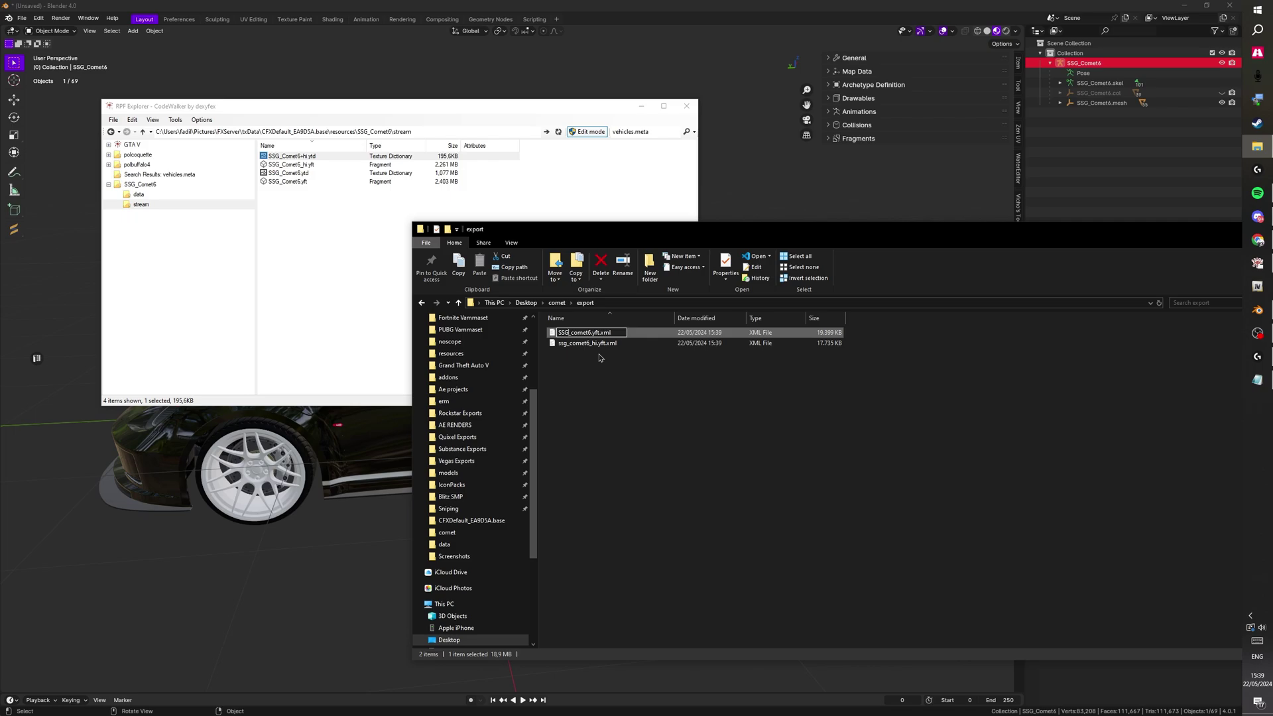
pyautogui.write('SSG')
pyautogui.click(599, 358)
pyautogui.click(583, 332)
pyautogui.click(583, 332)
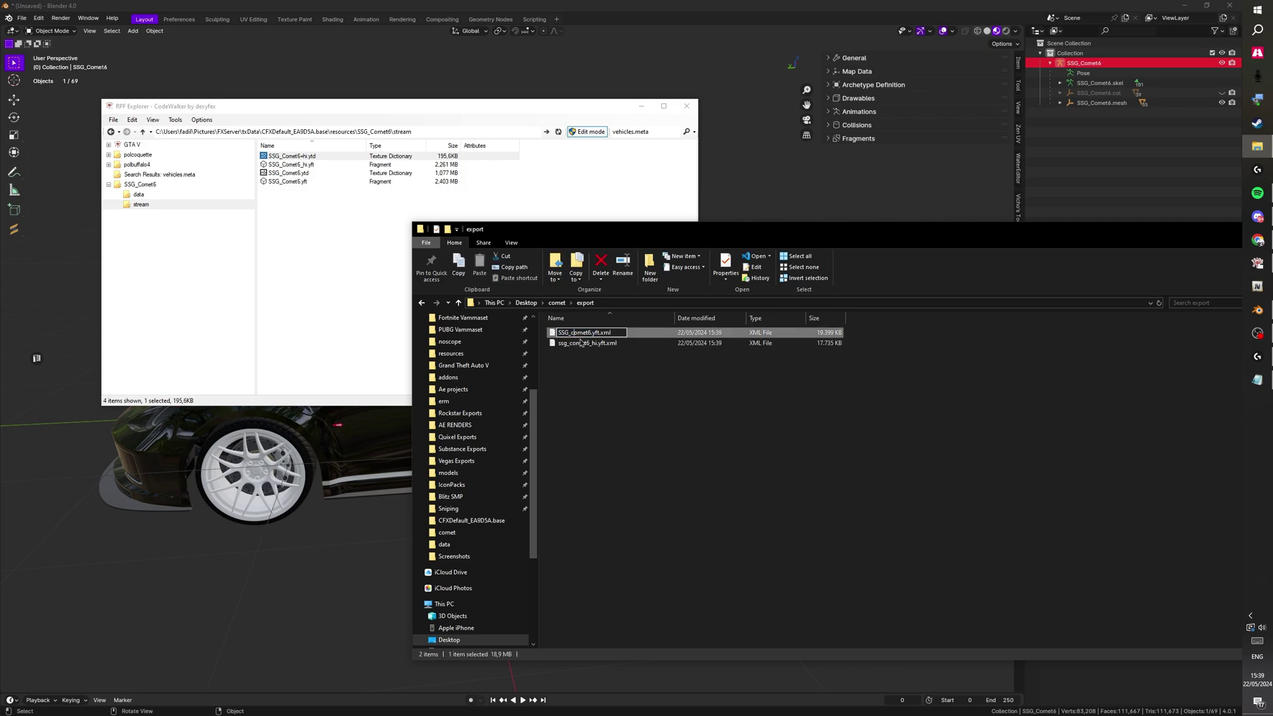
# Rename ssg_comet6_hi.yft.xml to SSG_Comet6_hi.yft.xml.
pyautogui.click(583, 343)
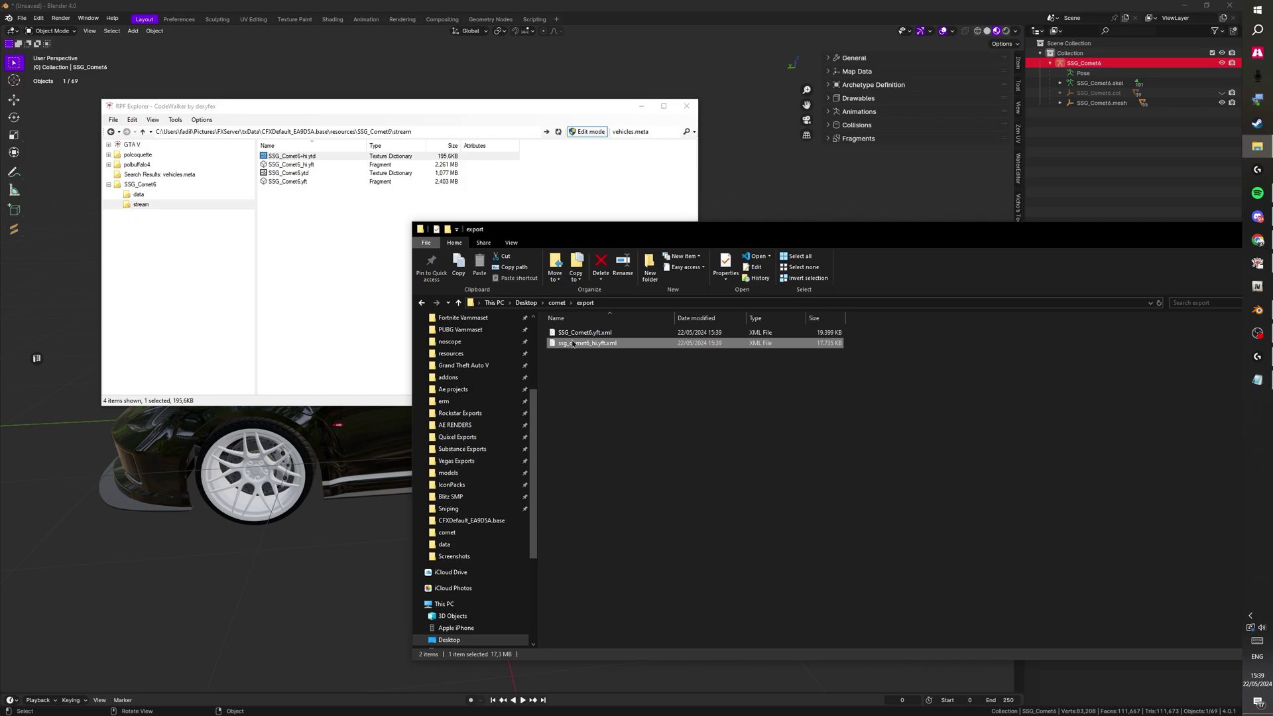
pyautogui.click(582, 343)
pyautogui.moveTo(569, 343); pyautogui.dragTo(548, 343)
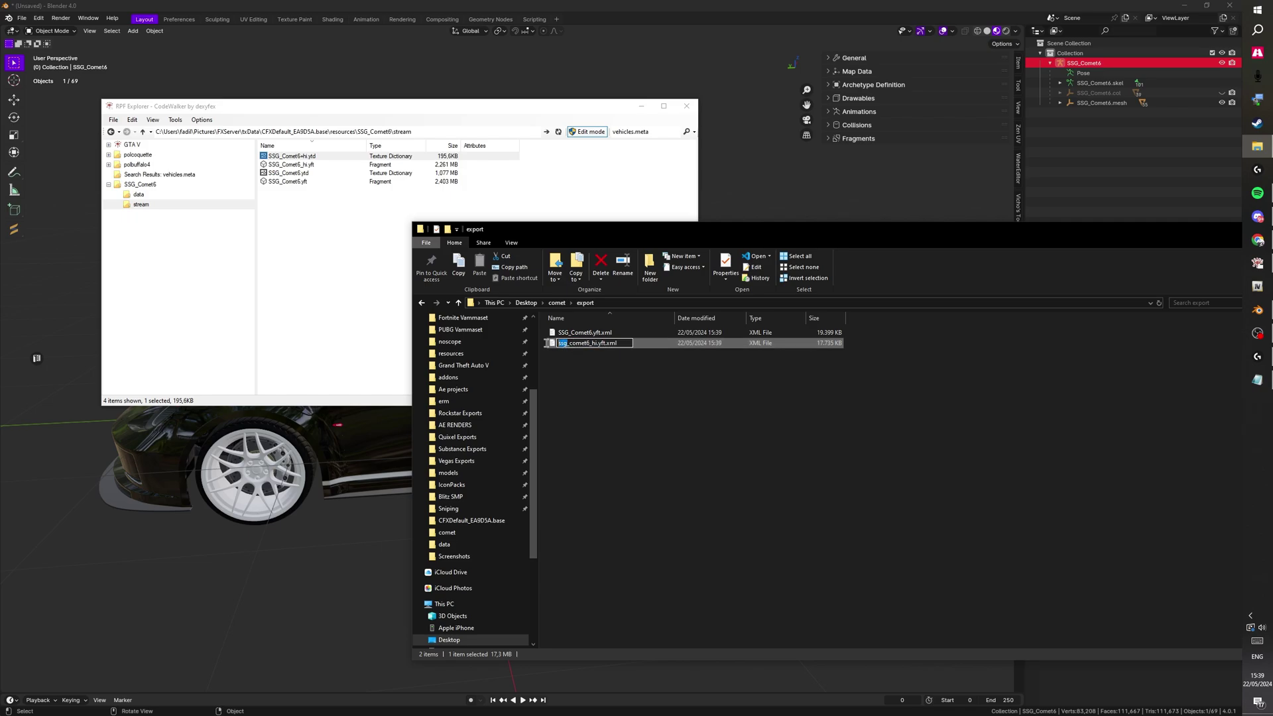
pyautogui.click(595, 370)
# Import both renamed XML files into the stream folder in RPF Explorer.
pyautogui.hotkey('ctrl', 'a')
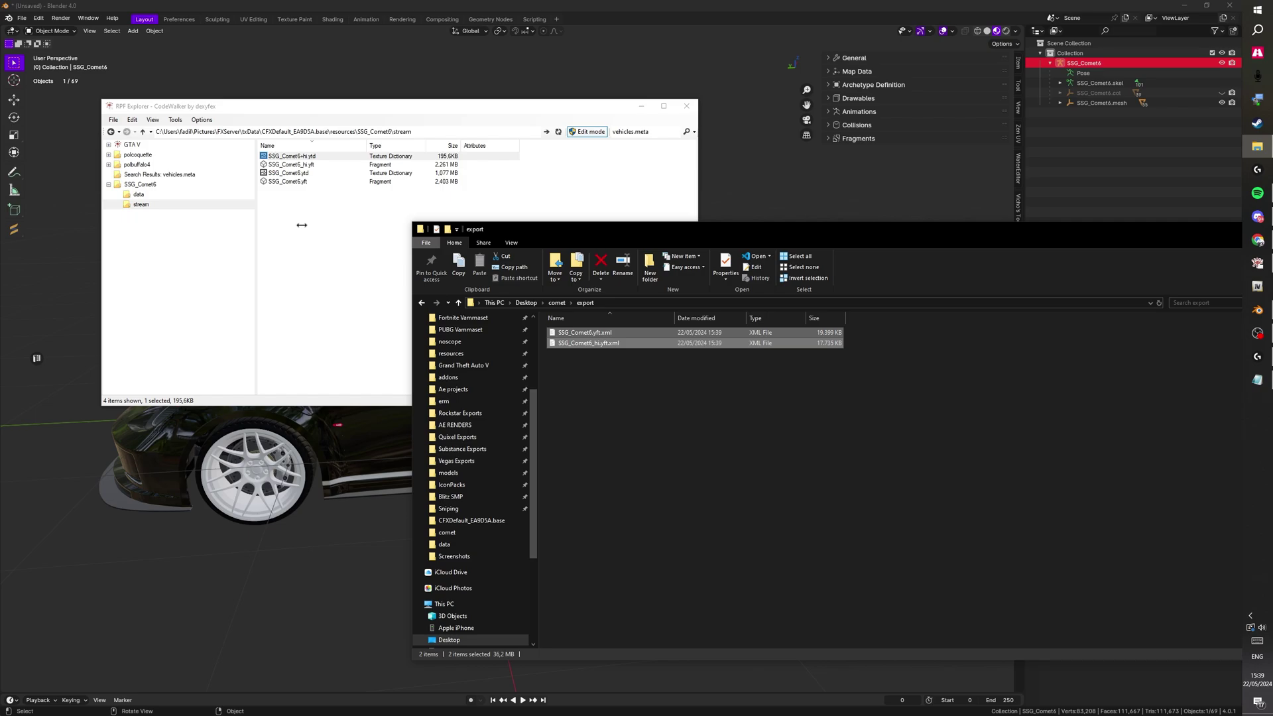
pyautogui.moveTo(299, 210); pyautogui.dragTo(324, 191)
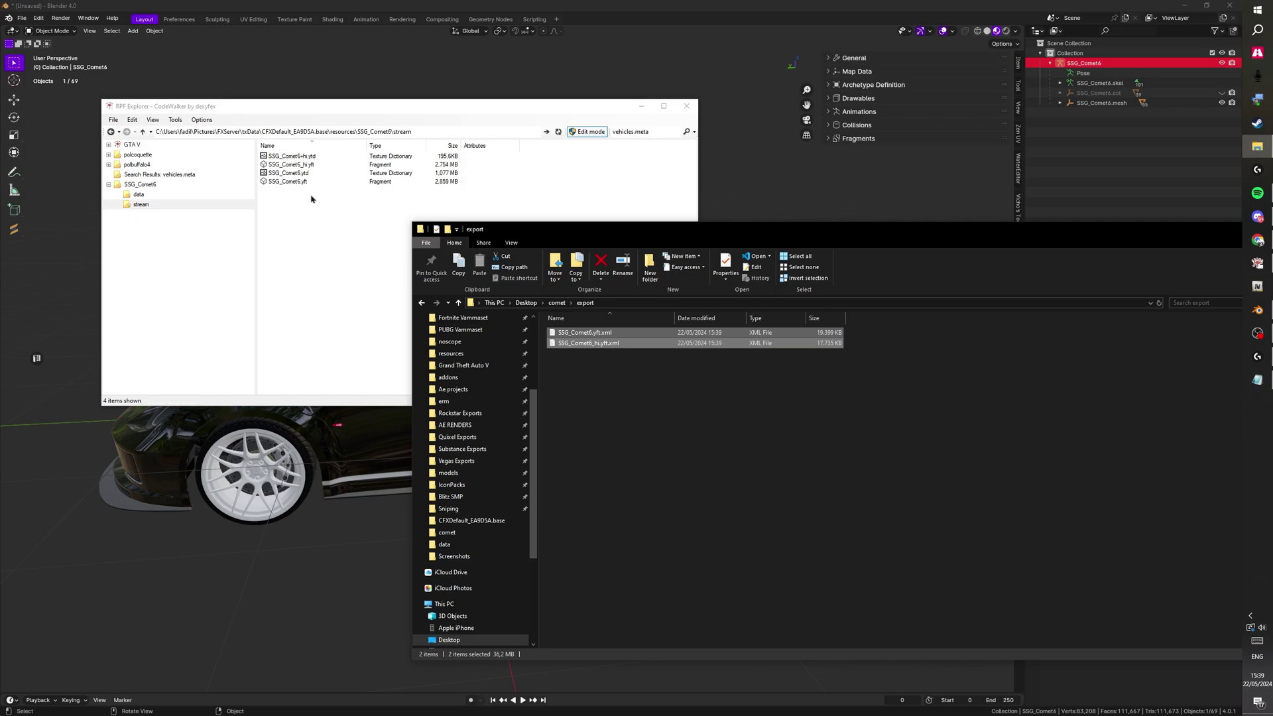
# Open vehicles.meta from the SSG_Comet6 resource's data folder in Visual Studio Code and go to the start of the file.
pyautogui.scroll(3, 464, 411)
pyautogui.click(452, 449)
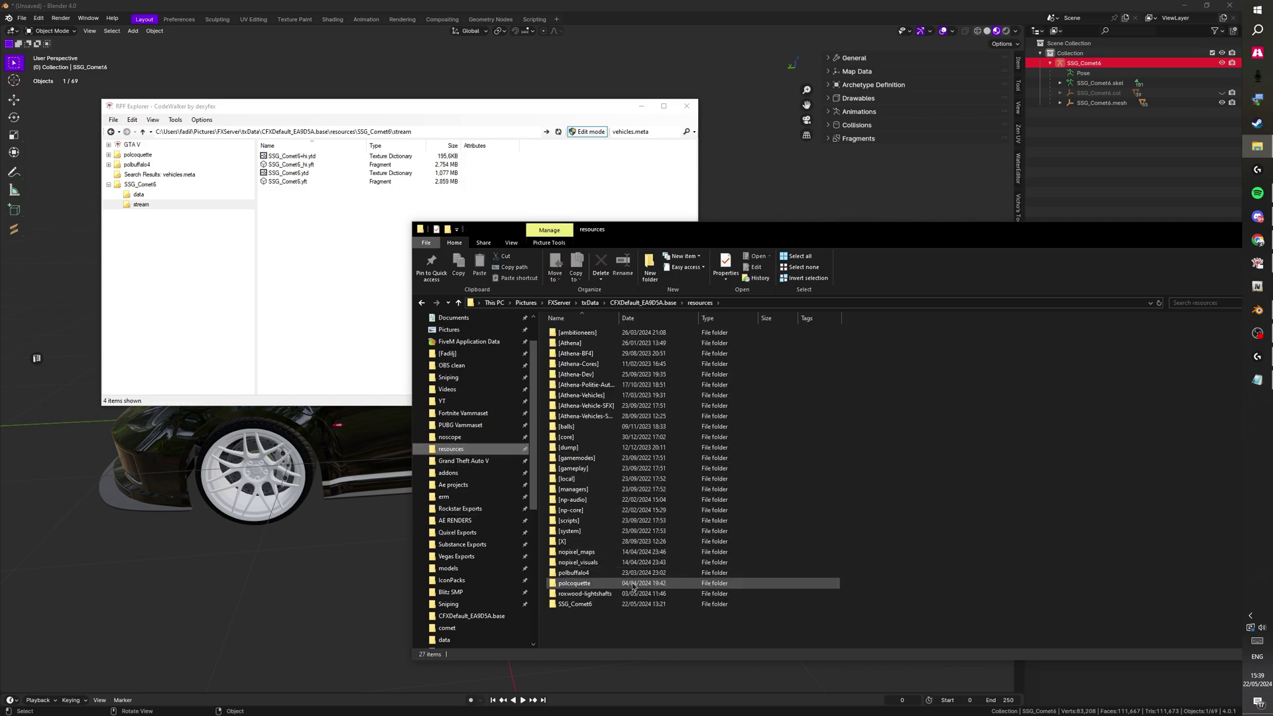
pyautogui.doubleClick(575, 604)
pyautogui.doubleClick(567, 334)
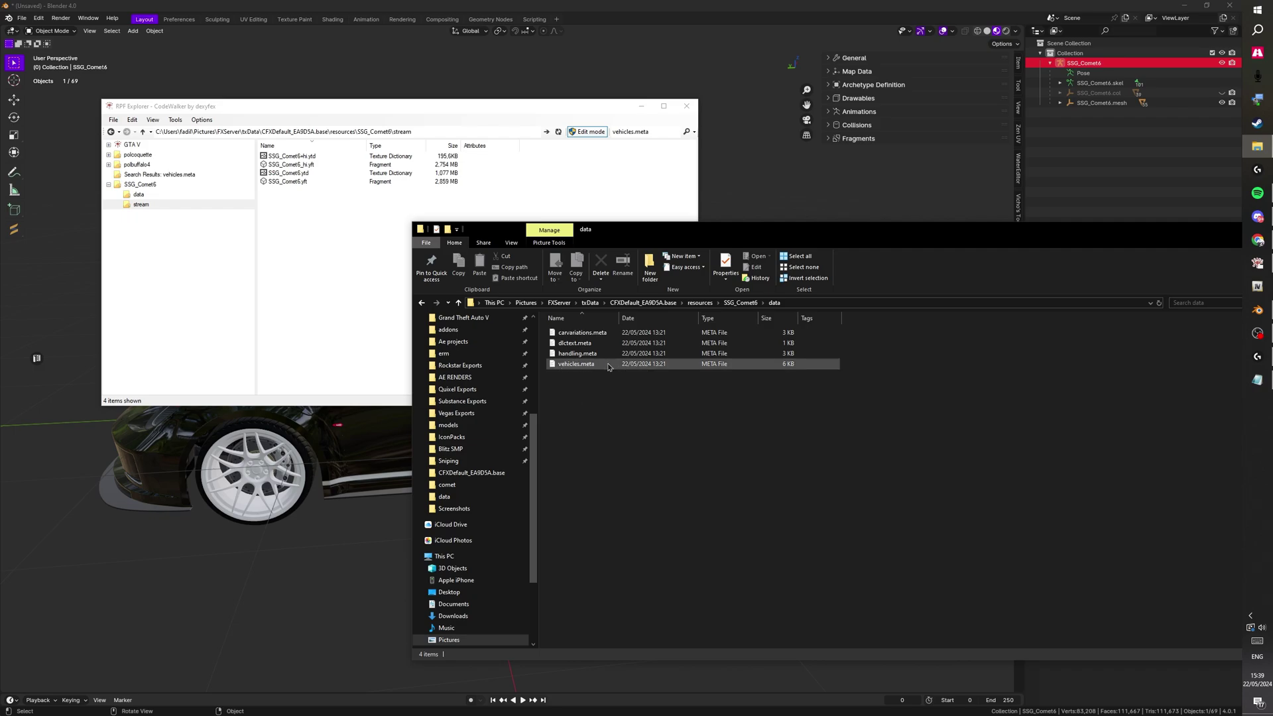
pyautogui.doubleClick(576, 364)
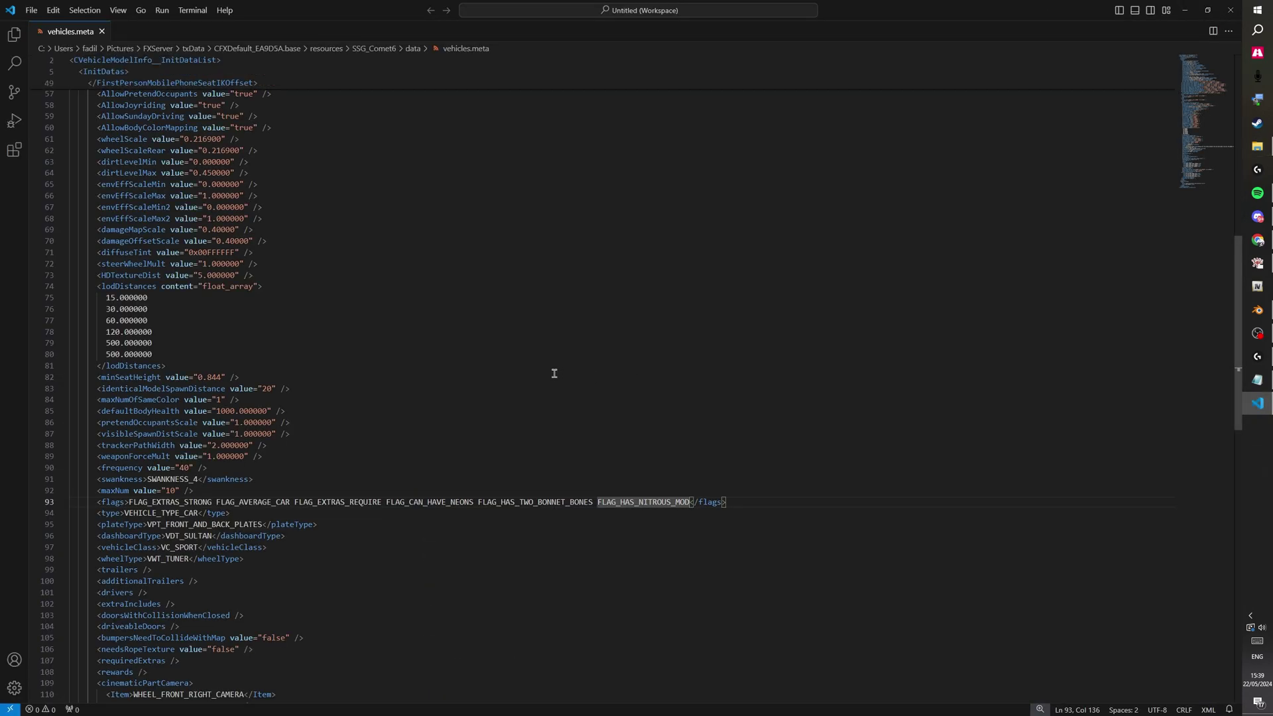
pyautogui.scroll(18, 354, 418)
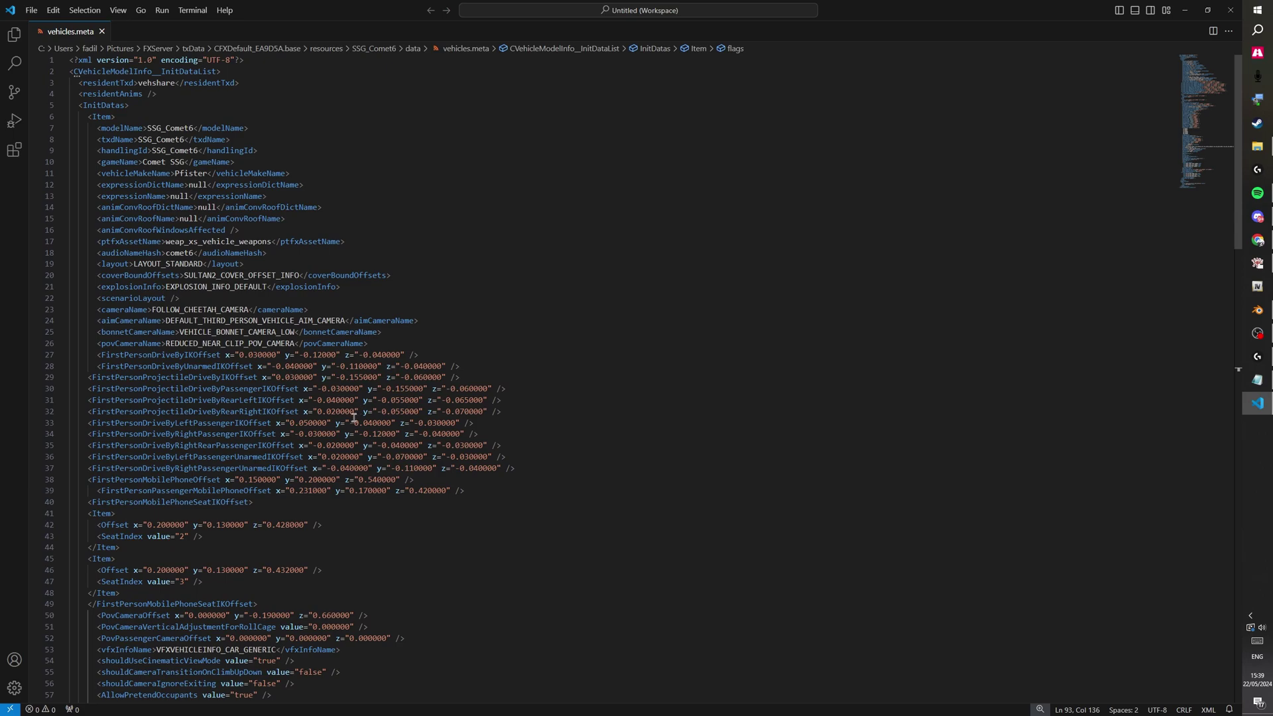
# Switch to Notepad and copy the text FLAG_HAS_BULLET_RESISTANT_GLASS.
pyautogui.scroll(-19, 355, 418)
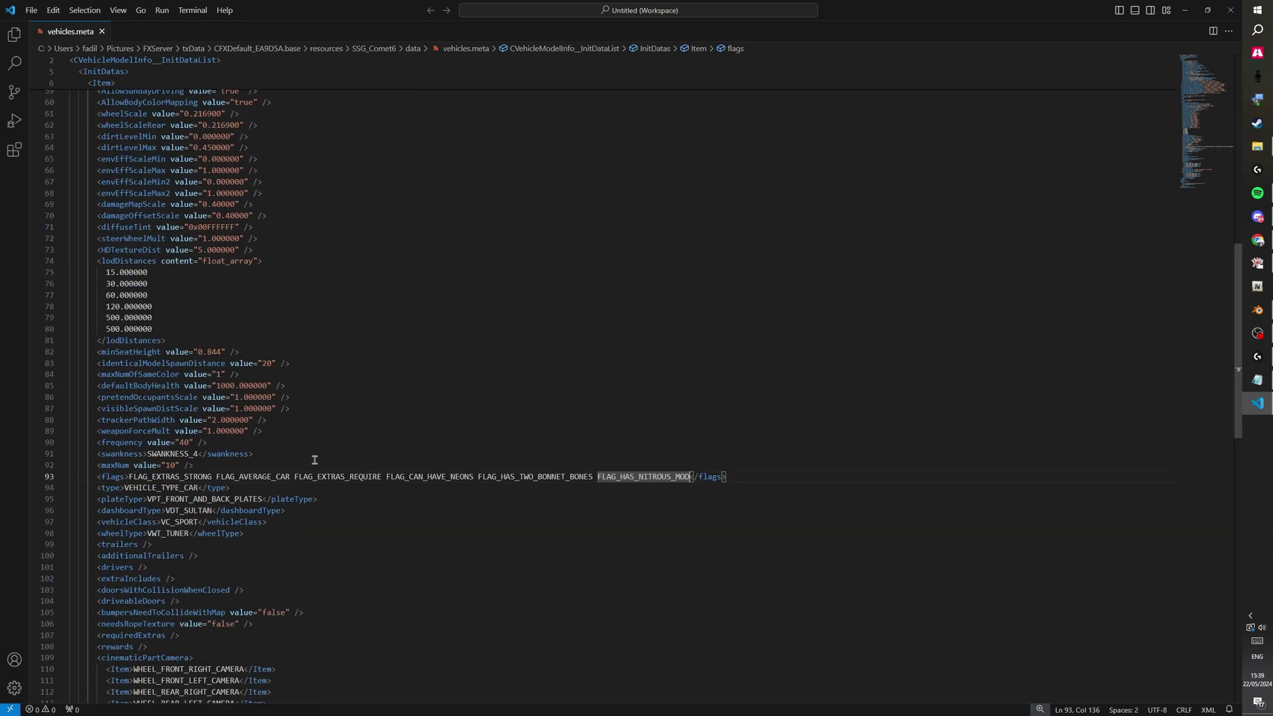
pyautogui.click(1258, 380)
pyautogui.doubleClick(449, 330)
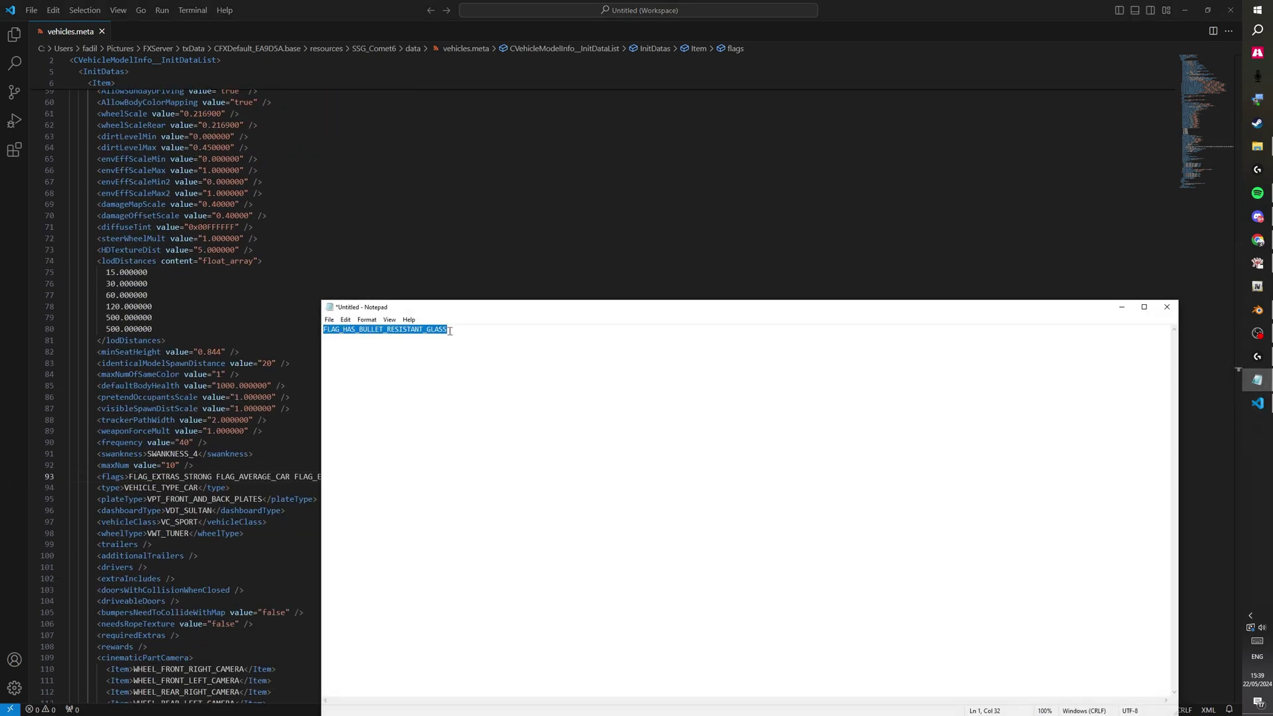
pyautogui.click(450, 331)
pyautogui.doubleClick(450, 331)
pyautogui.hotkey('ctrl', 'c')
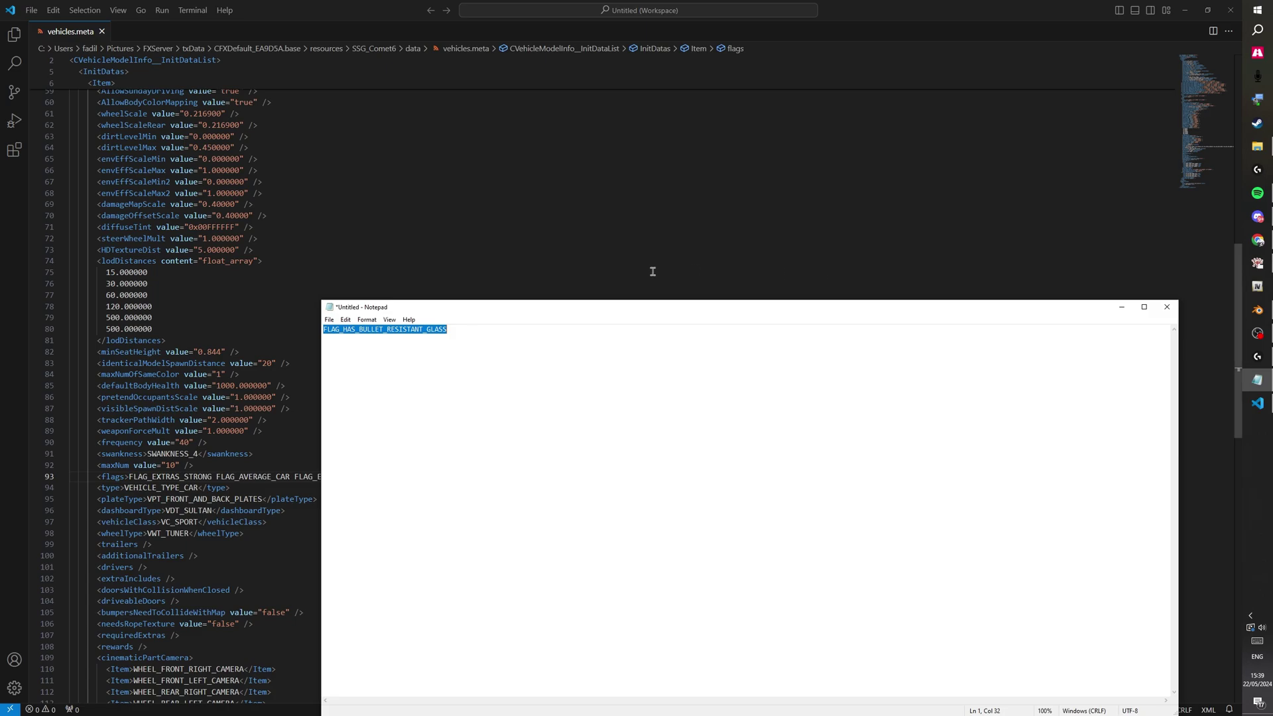
# Paste FLAG_HAS_BULLET_RESISTANT_GLASS after FLAG_HAS_NITROUS_MOD in the flags line of vehicles.meta, separated by a space.
pyautogui.click(728, 283)
pyautogui.click(690, 476)
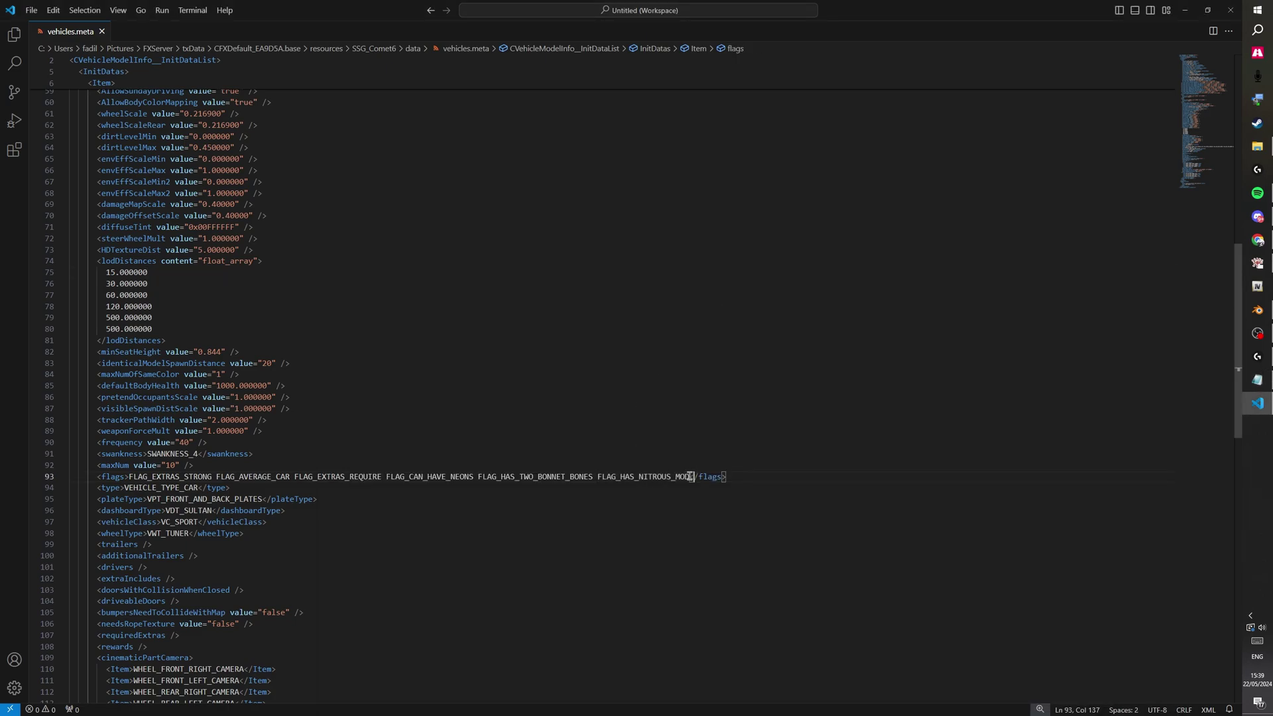
pyautogui.hotkey('ctrl', 'v')
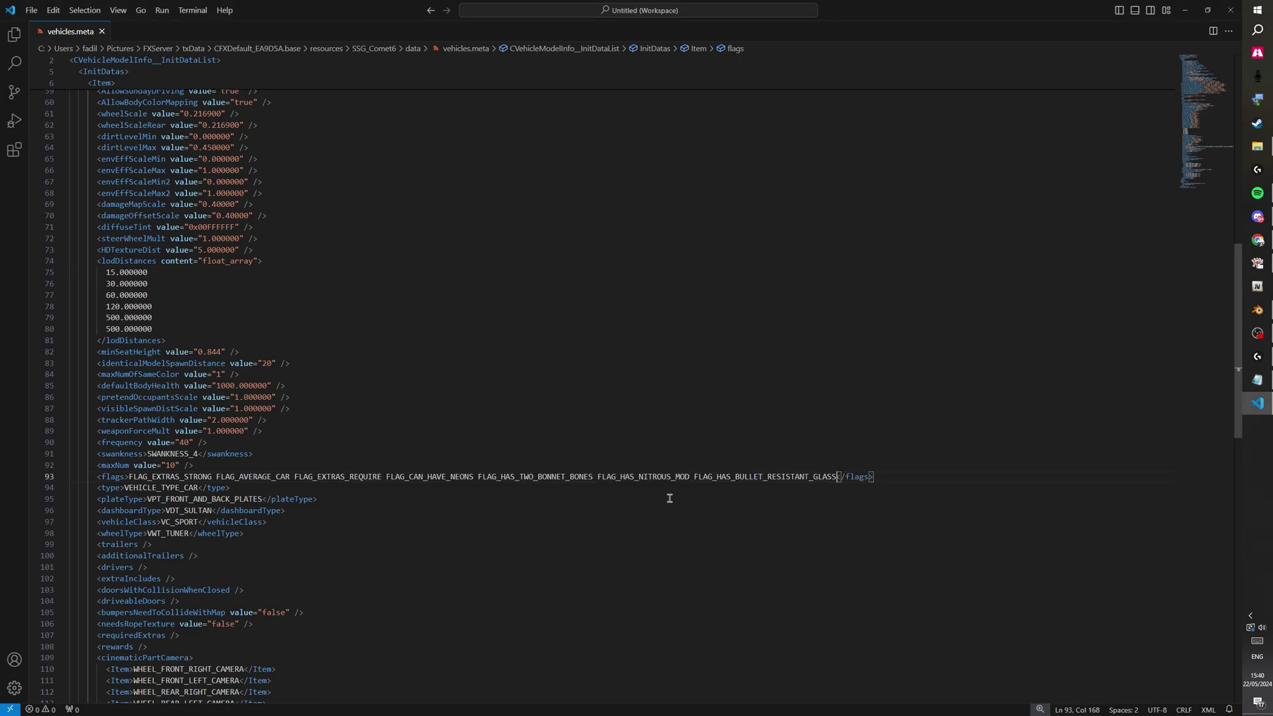
pyautogui.hotkey('ctrl', 'z')
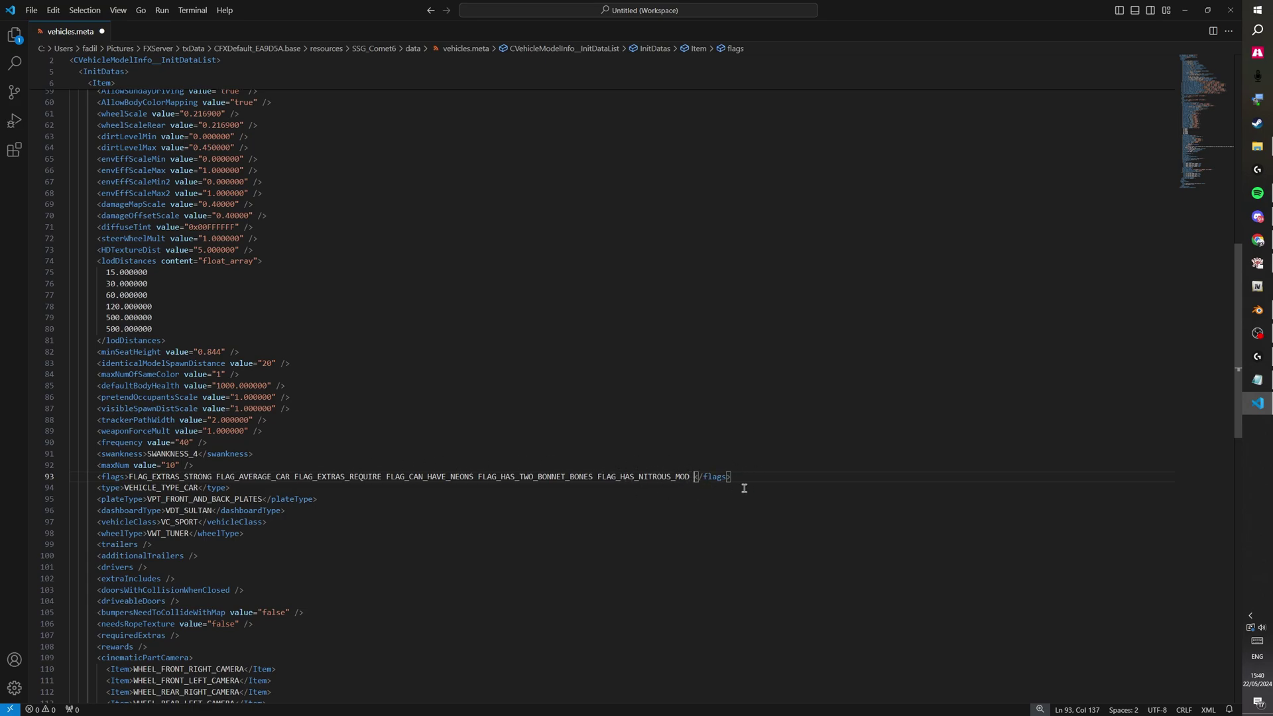
pyautogui.hotkey('ctrl', 'v')
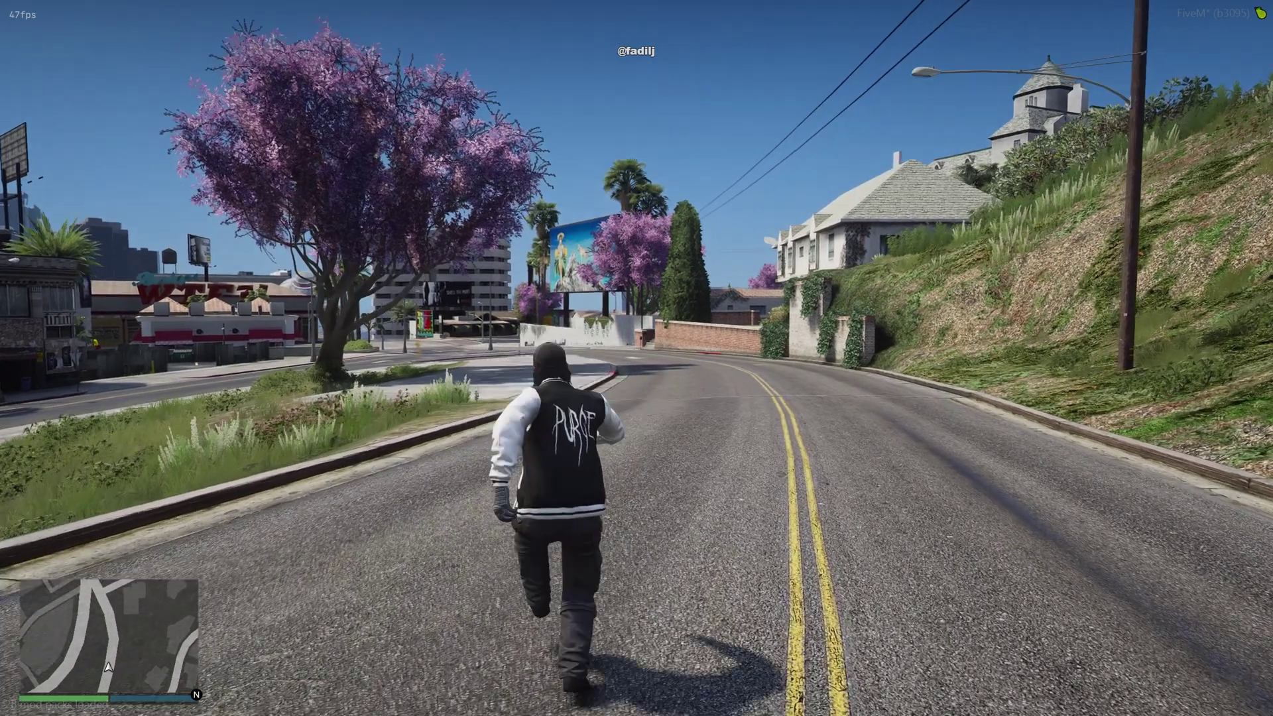
# Start the SSG_Comet6 resource in FiveM with the chat command /start SSG_Comet6.
pyautogui.write('t/start')
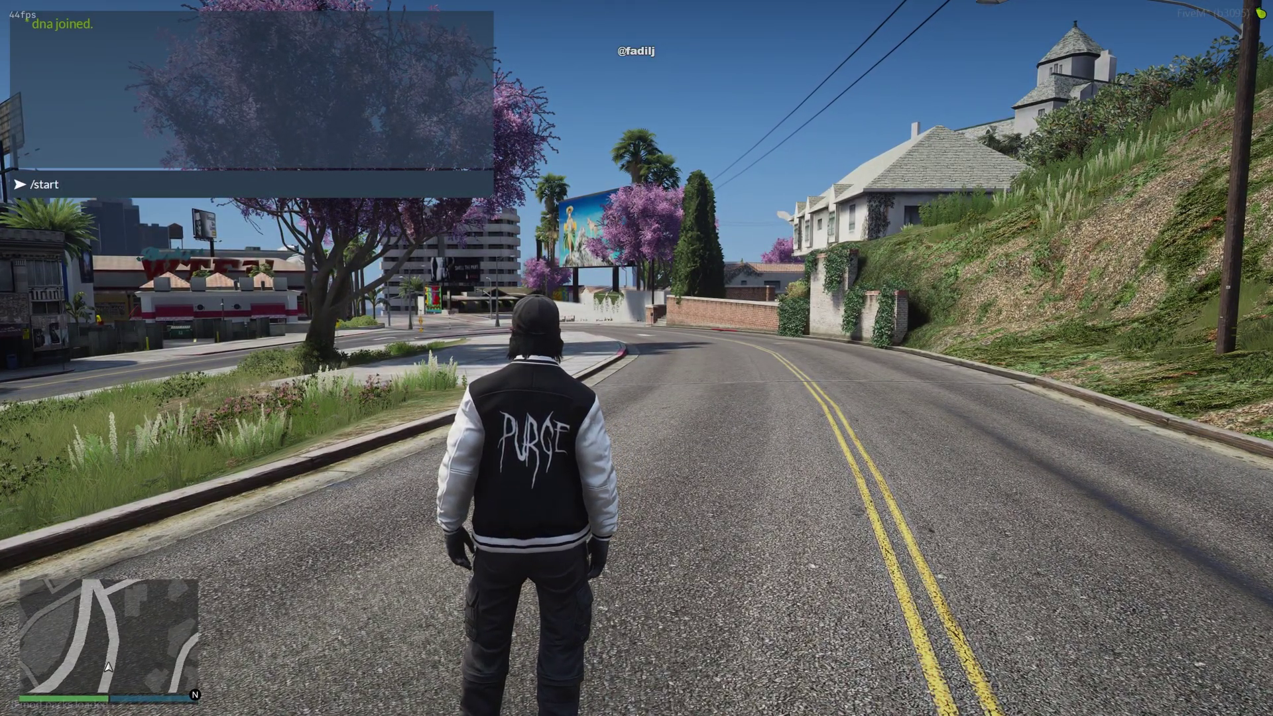
pyautogui.write(' SSG_Comet6')
pyautogui.press('Return')
pyautogui.write('w')
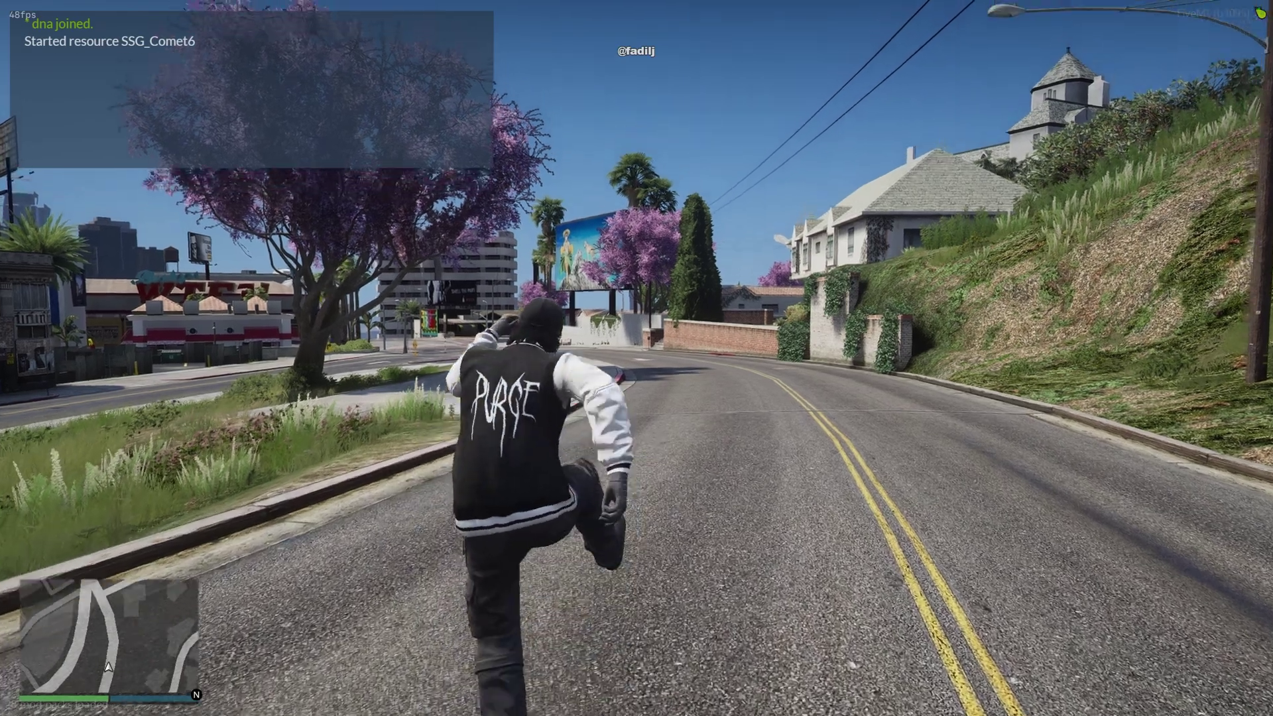
# Spawn the Comet6 car with the /car chat command.
pyautogui.write('t/c')
pyautogui.press('BackSpace')
pyautogui.press('BackSpace')
pyautogui.write('car comet6')
pyautogui.press('Return')
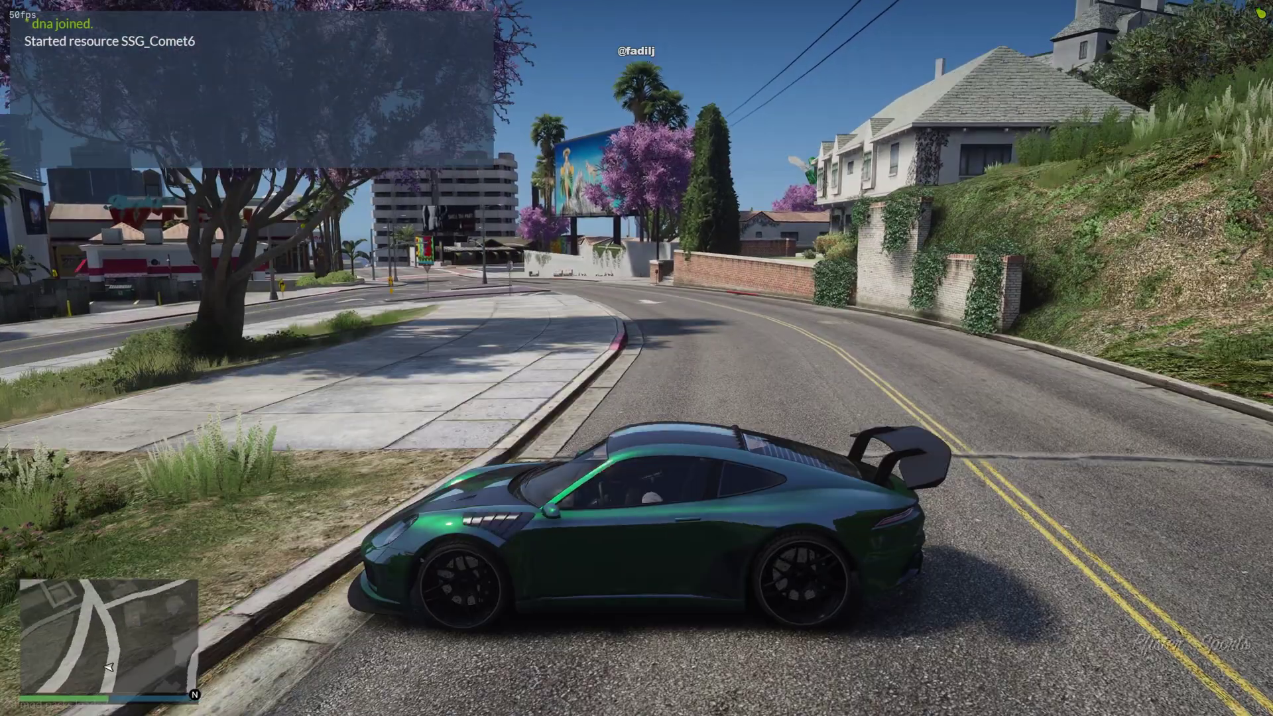
# Open Vehicle Options in the in-game menu and highlight Vehicle God Mode.
pyautogui.press('m')
pyautogui.press('Down')
pyautogui.press('Down')
pyautogui.press('Return')
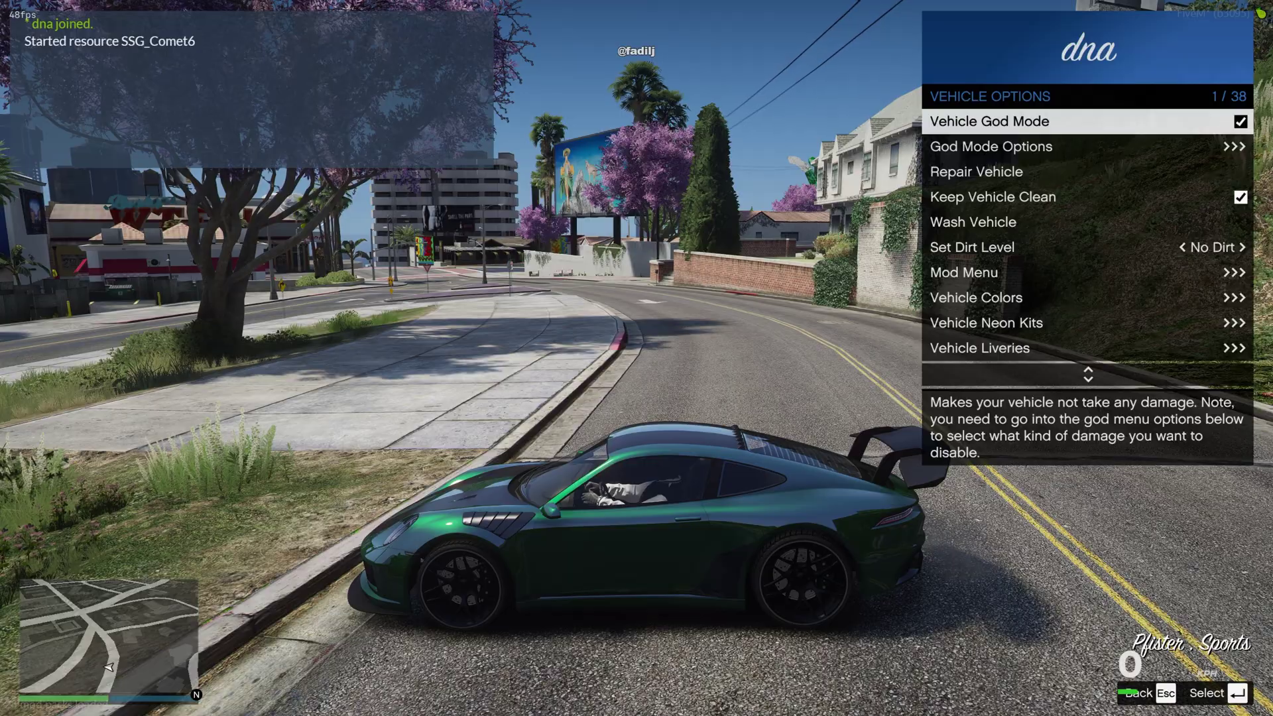
pyautogui.press('Down')
pyautogui.press('Up')
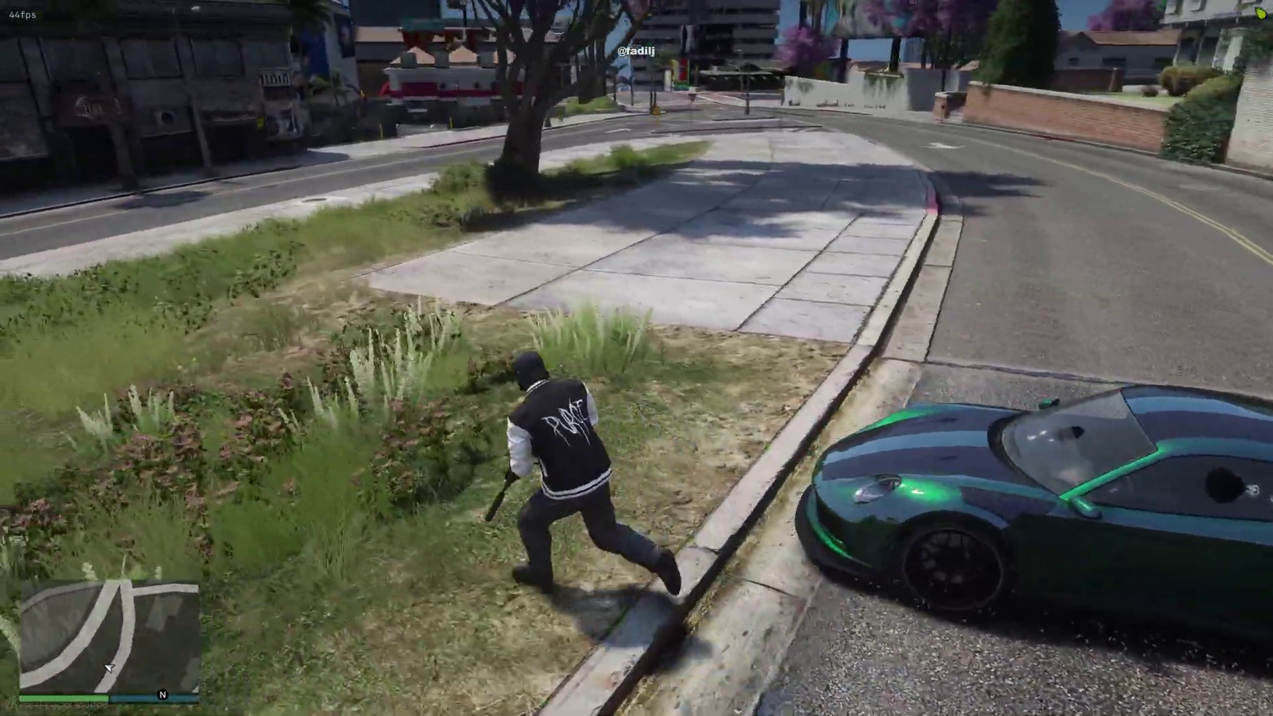
pyautogui.press('w')
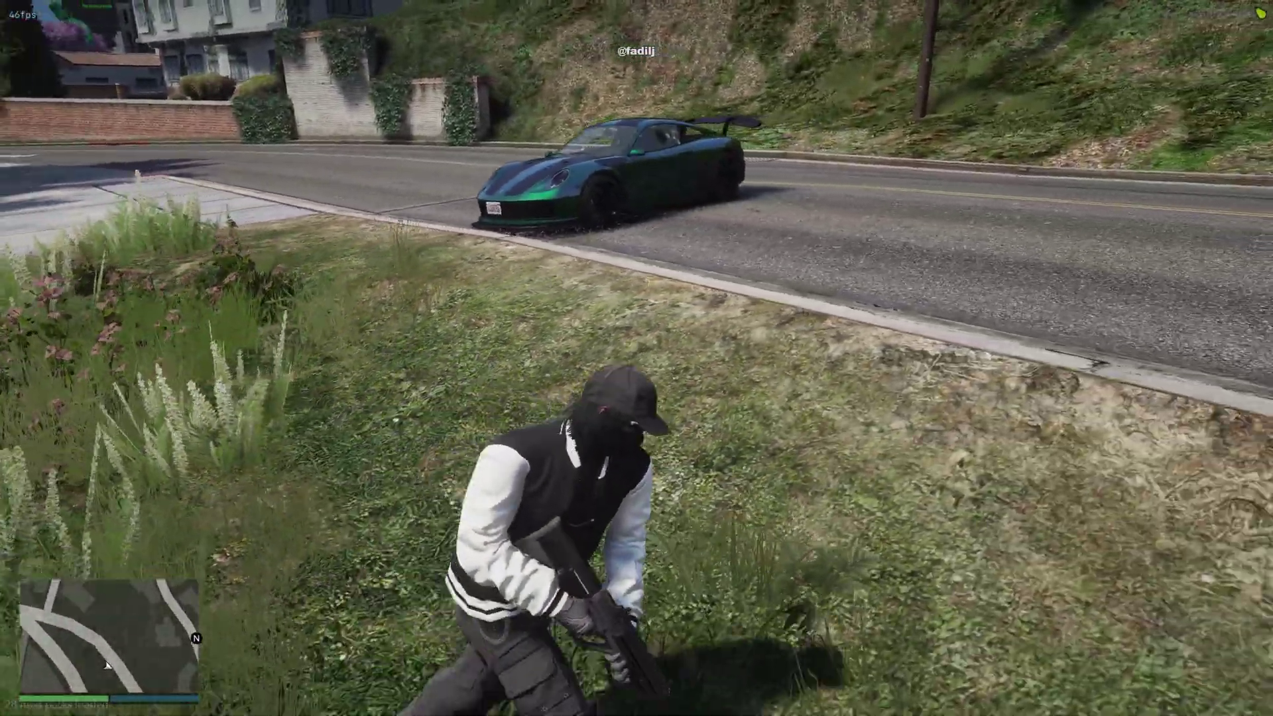
pyautogui.press('w')
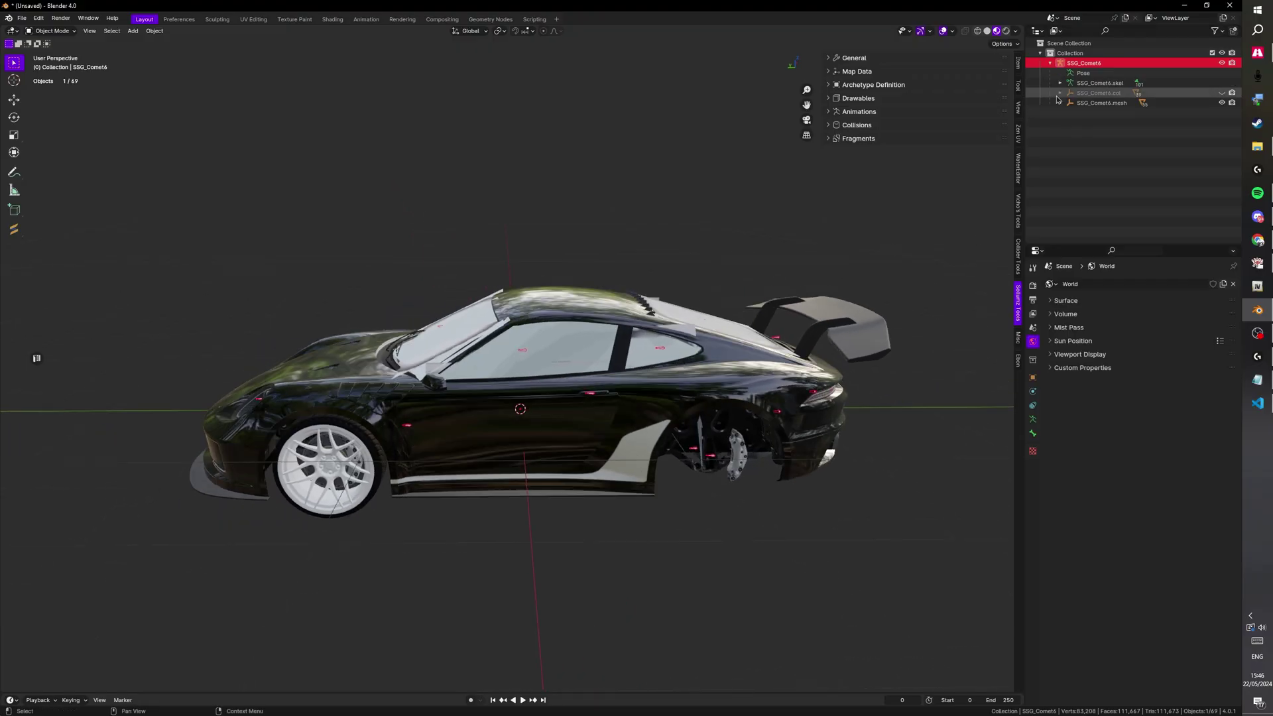
# In Blender, expand the SSG_Comet6.col hierarchy and select the window_lf.col collision.
pyautogui.click(1060, 92)
pyautogui.scroll(-8, 1094, 166)
pyautogui.click(1099, 174)
pyautogui.keyDown('shift'); pyautogui.moveTo(814, 261); pyautogui.dragTo(776, 272, button='middle'); pyautogui.keyUp('shift')
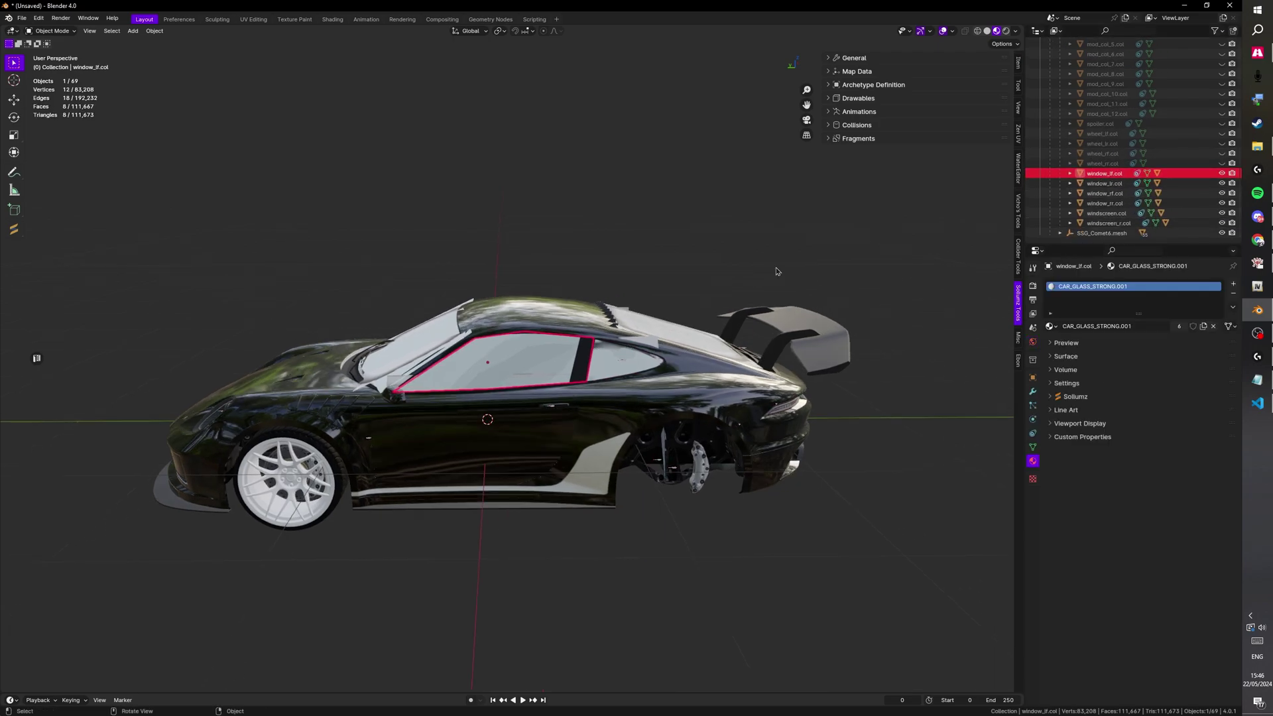
pyautogui.moveTo(888, 216); pyautogui.dragTo(852, 208, button='middle')
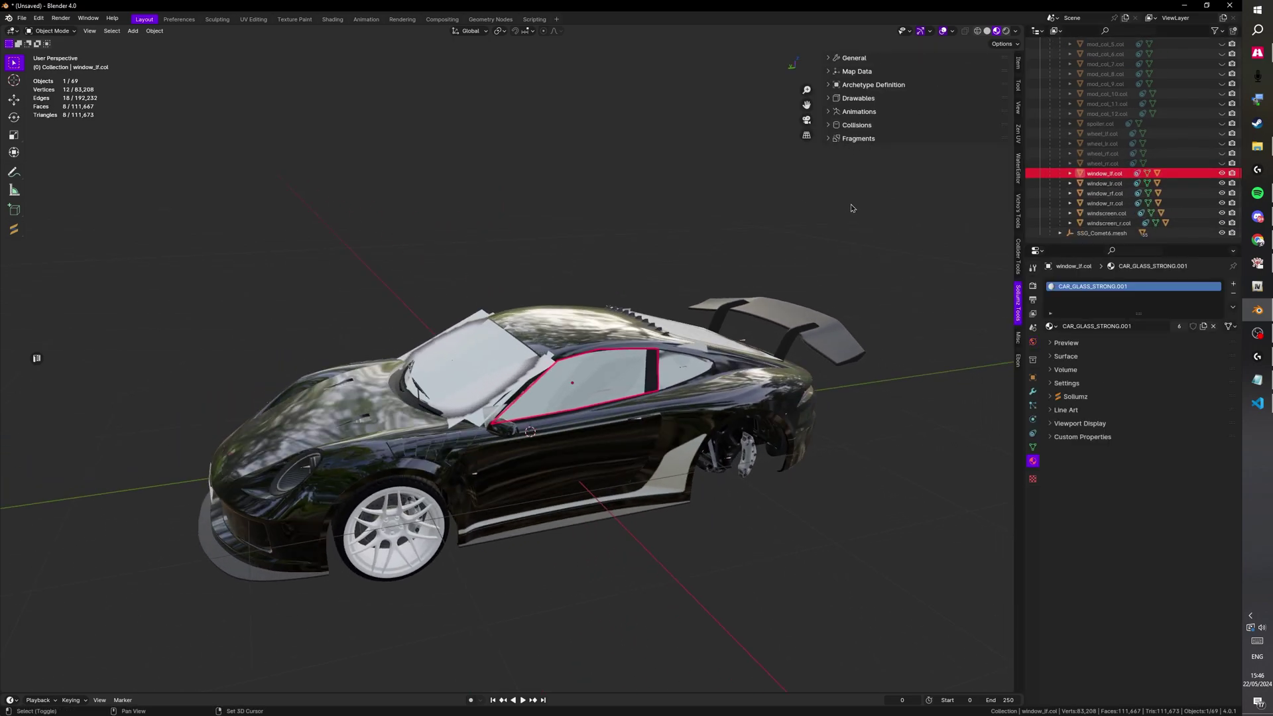
# Expand Sollumz's collision material creation settings and choose Car Glass Medium from the material list.
pyautogui.click(864, 102)
pyautogui.keyDown('shift'); pyautogui.moveTo(757, 147); pyautogui.dragTo(673, 149, button='middle'); pyautogui.keyUp('shift')
pyautogui.click(853, 102)
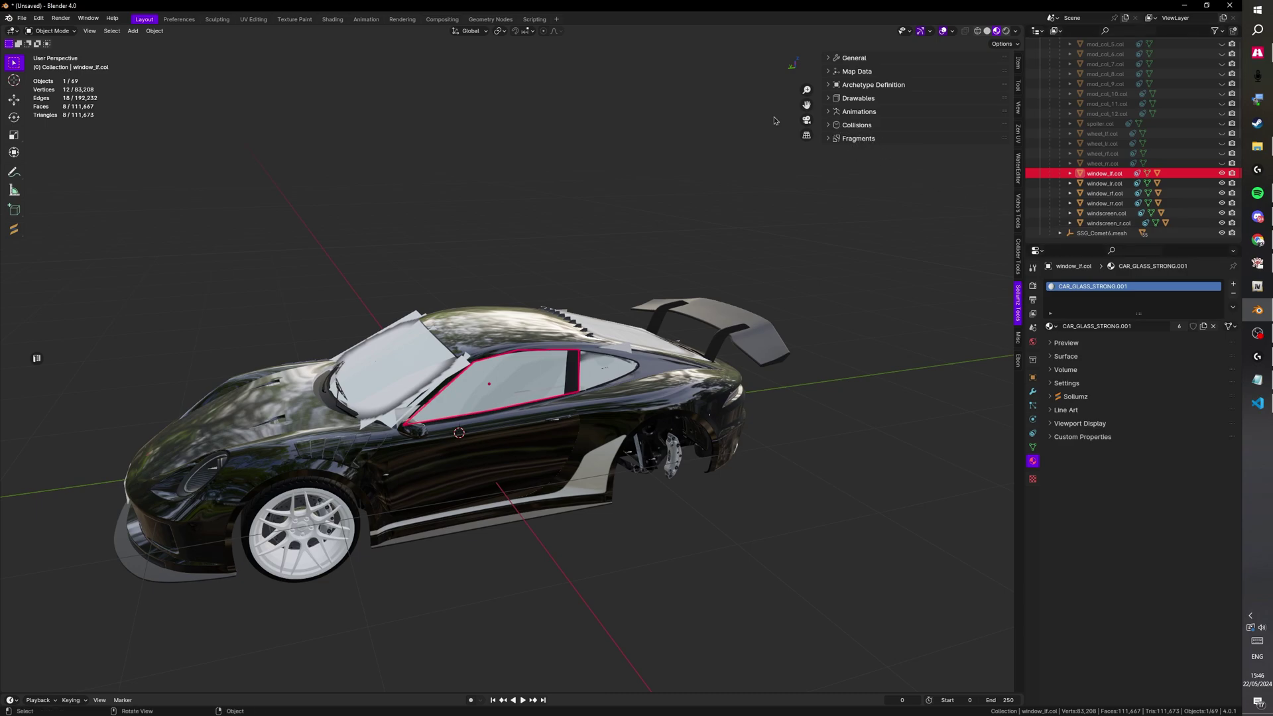
pyautogui.click(855, 125)
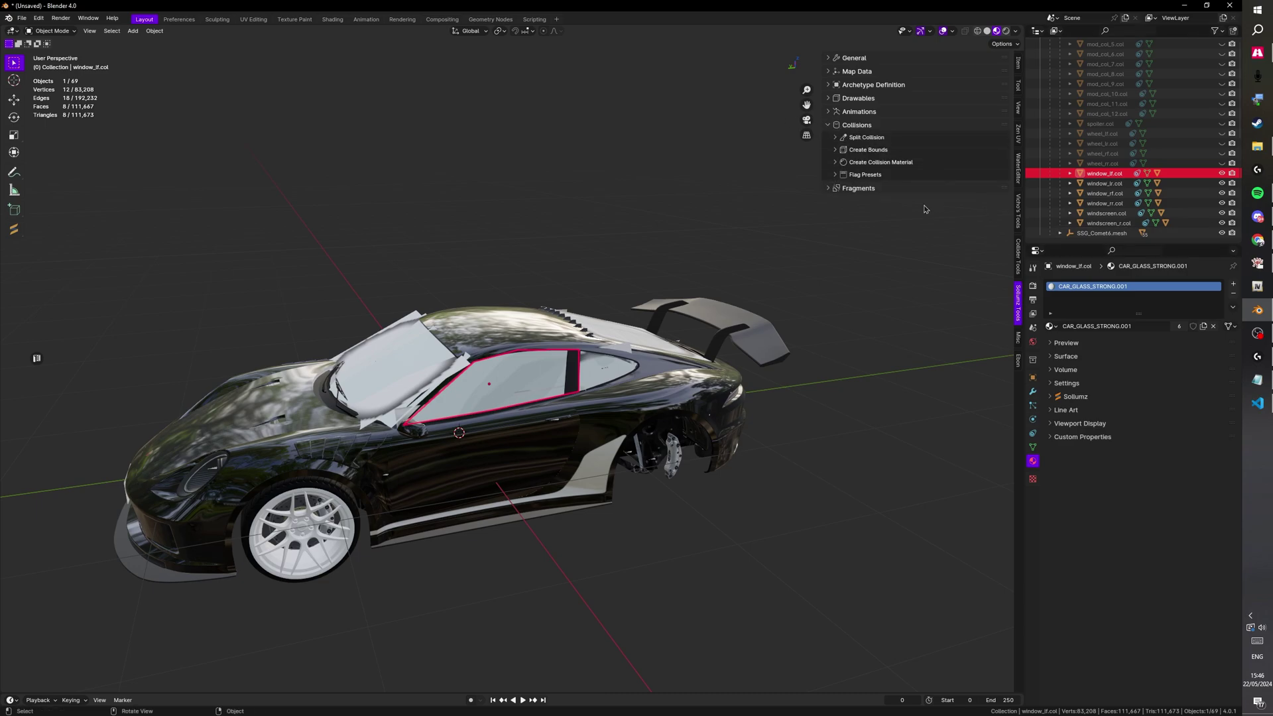
pyautogui.click(873, 163)
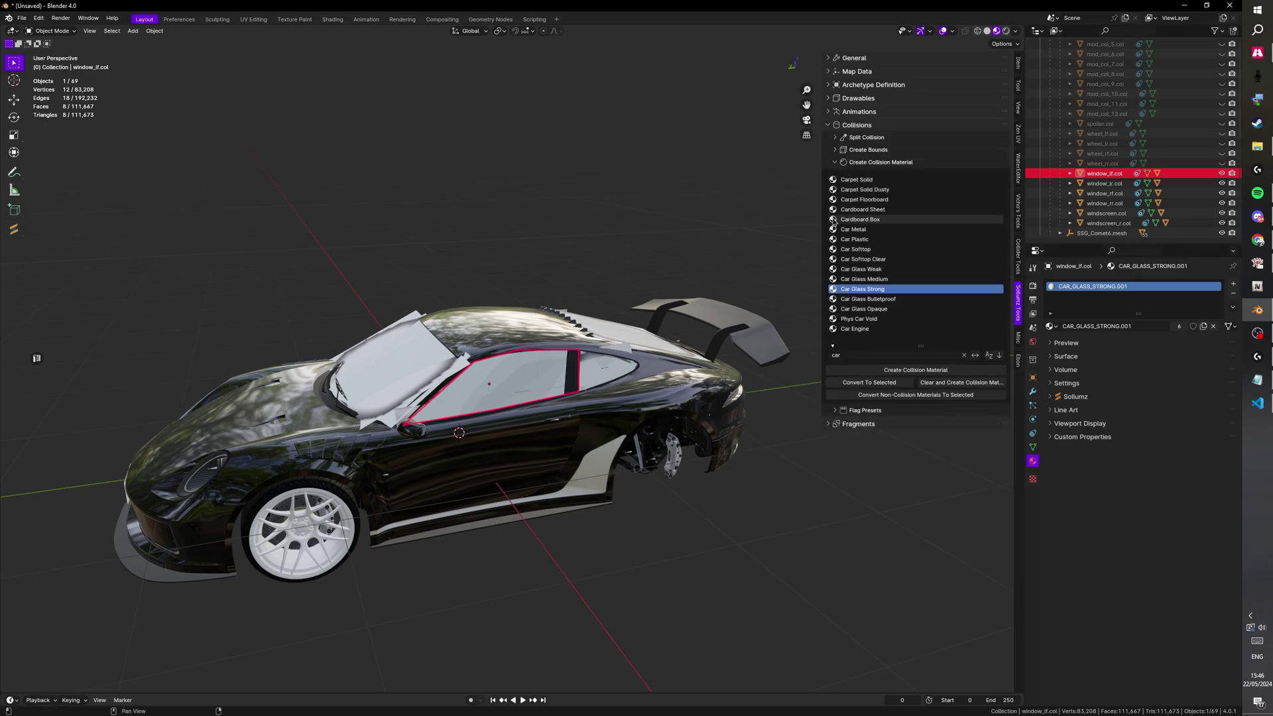
pyautogui.click(884, 270)
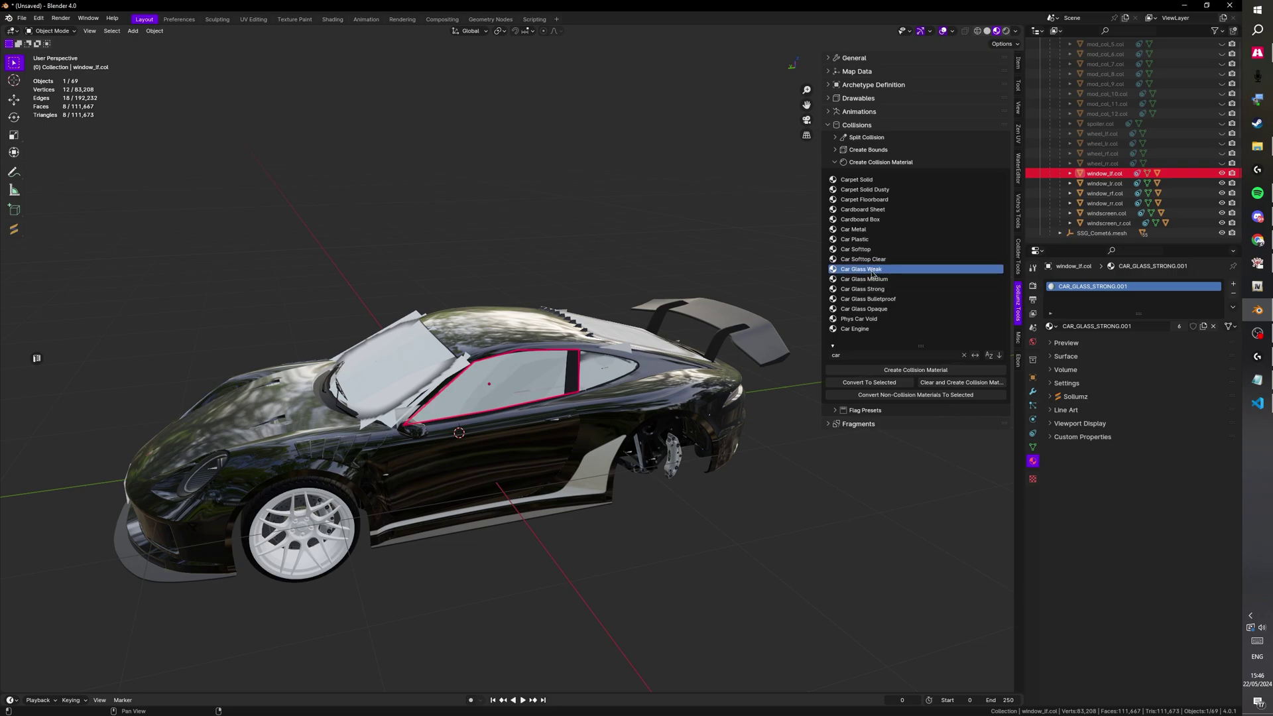
pyautogui.click(873, 280)
# Cut FLAG_HAS_BULLET_RESISTANT_GLASS and the space before it from the flags line of vehicles.meta, and return to Blender.
pyautogui.click(1259, 383)
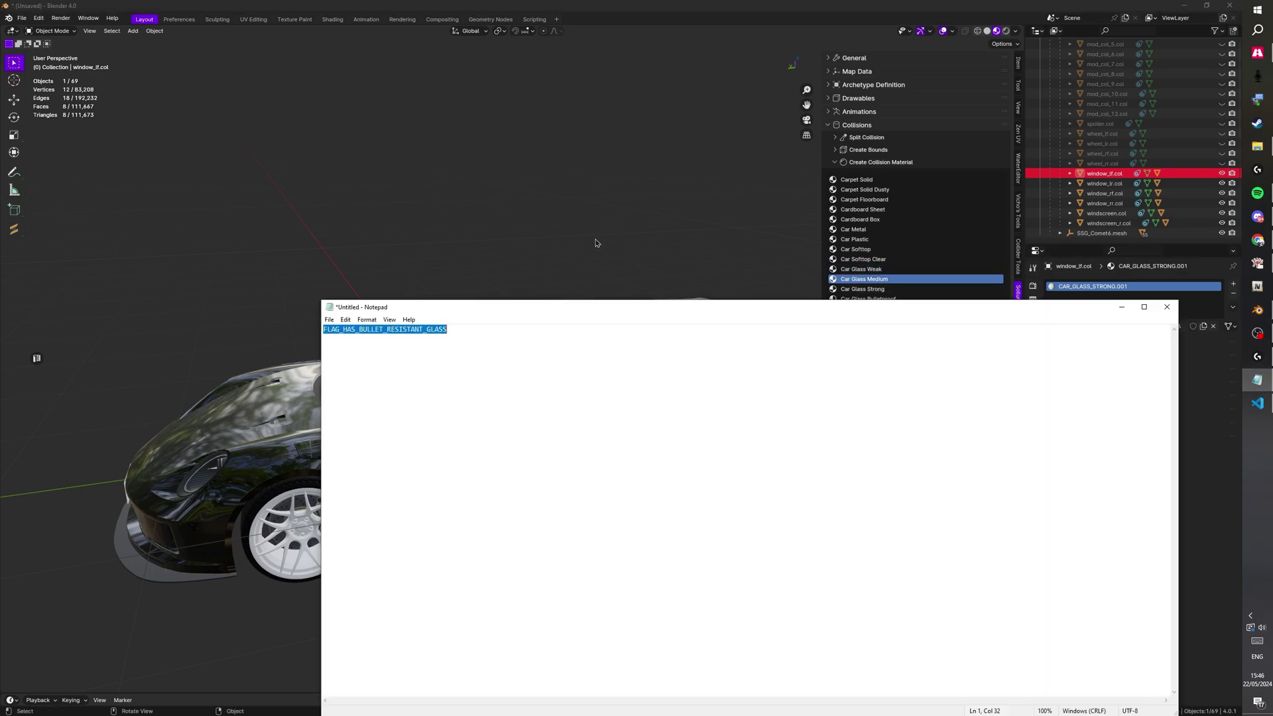
pyautogui.click(1257, 403)
pyautogui.scroll(-1, 782, 491)
pyautogui.doubleClick(788, 426)
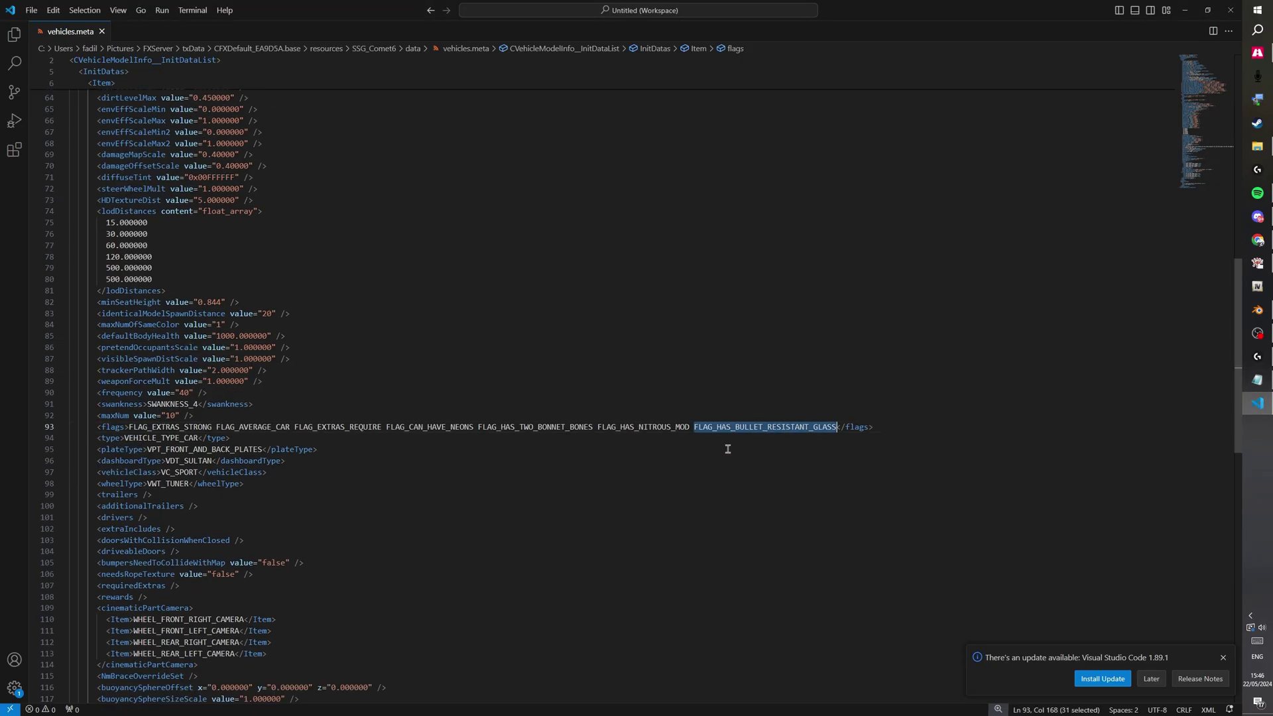
pyautogui.press('BackSpace')
pyautogui.press('BackSpace')
pyautogui.hotkey('ctrl', 'z')
pyautogui.hotkey('ctrl', 'z')
pyautogui.hotkey('ctrl', 'x')
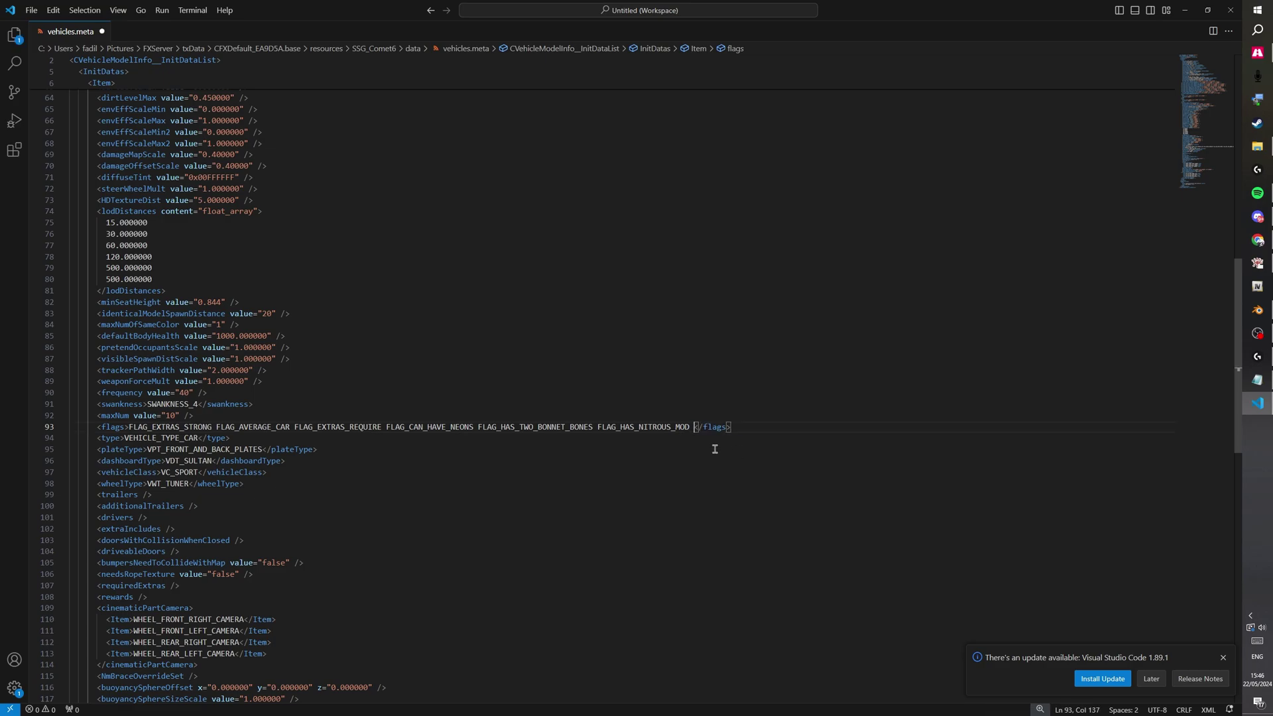
pyautogui.press('BackSpace')
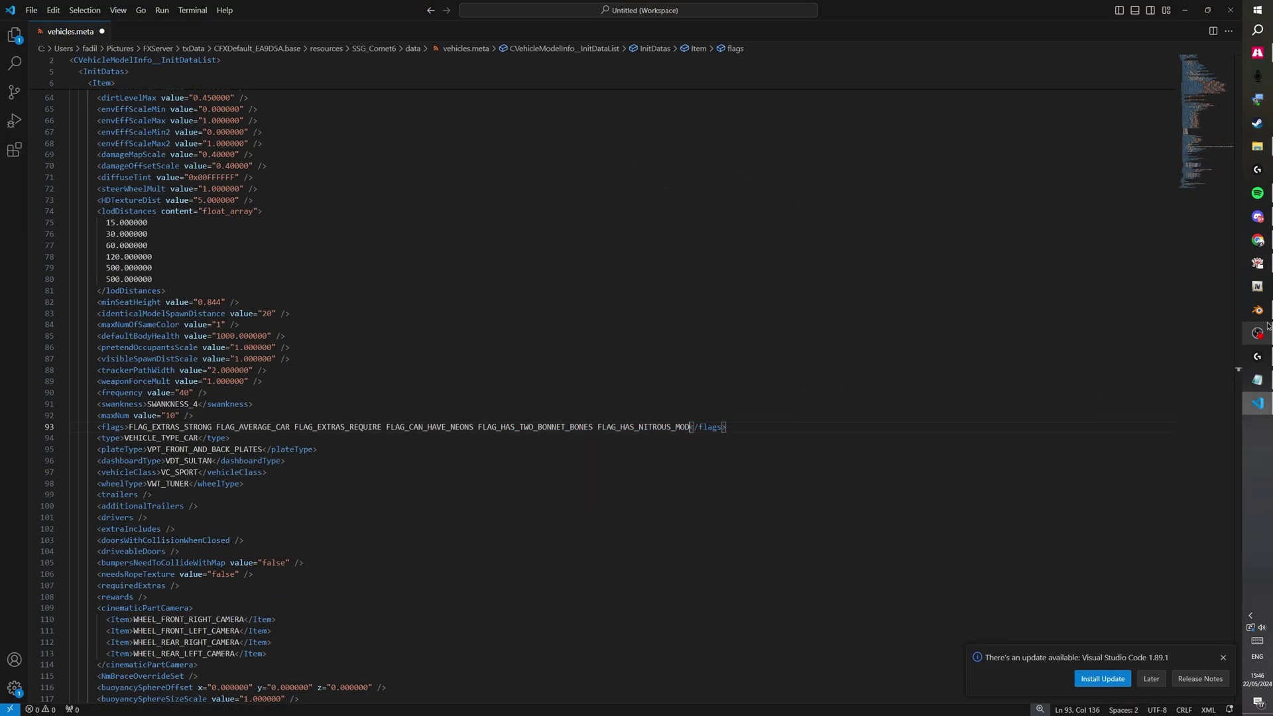
pyautogui.click(1257, 311)
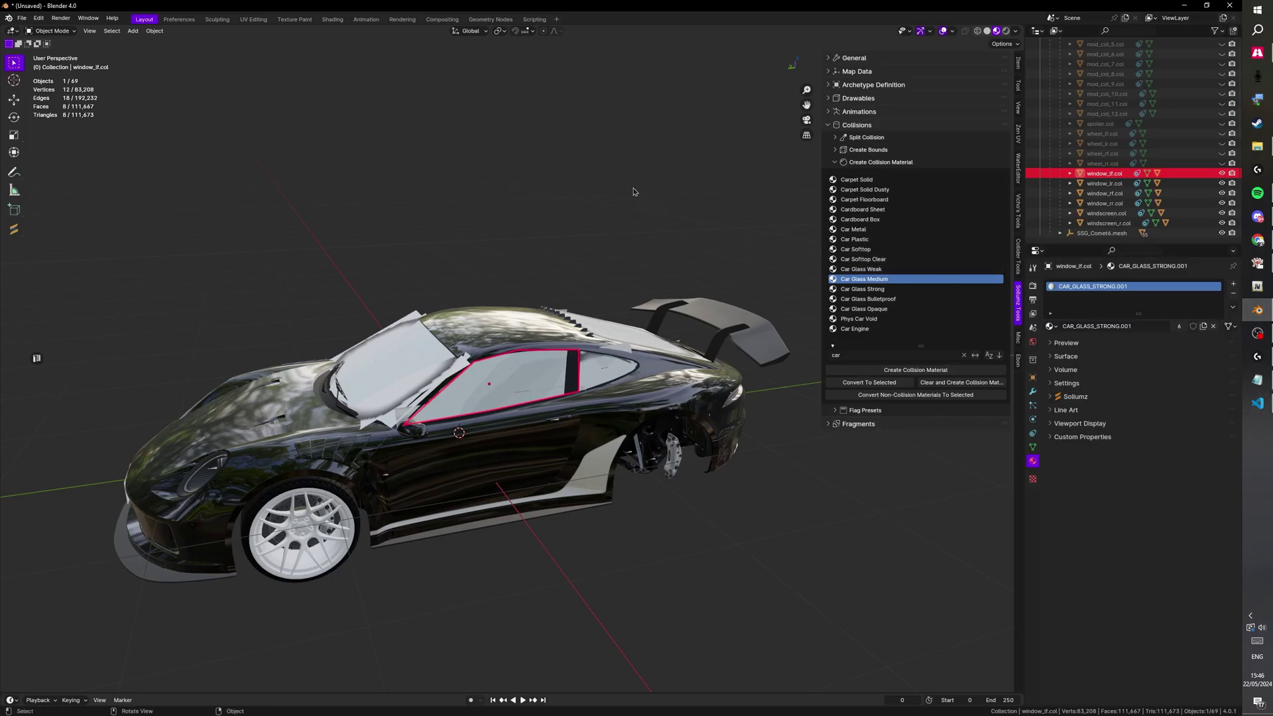